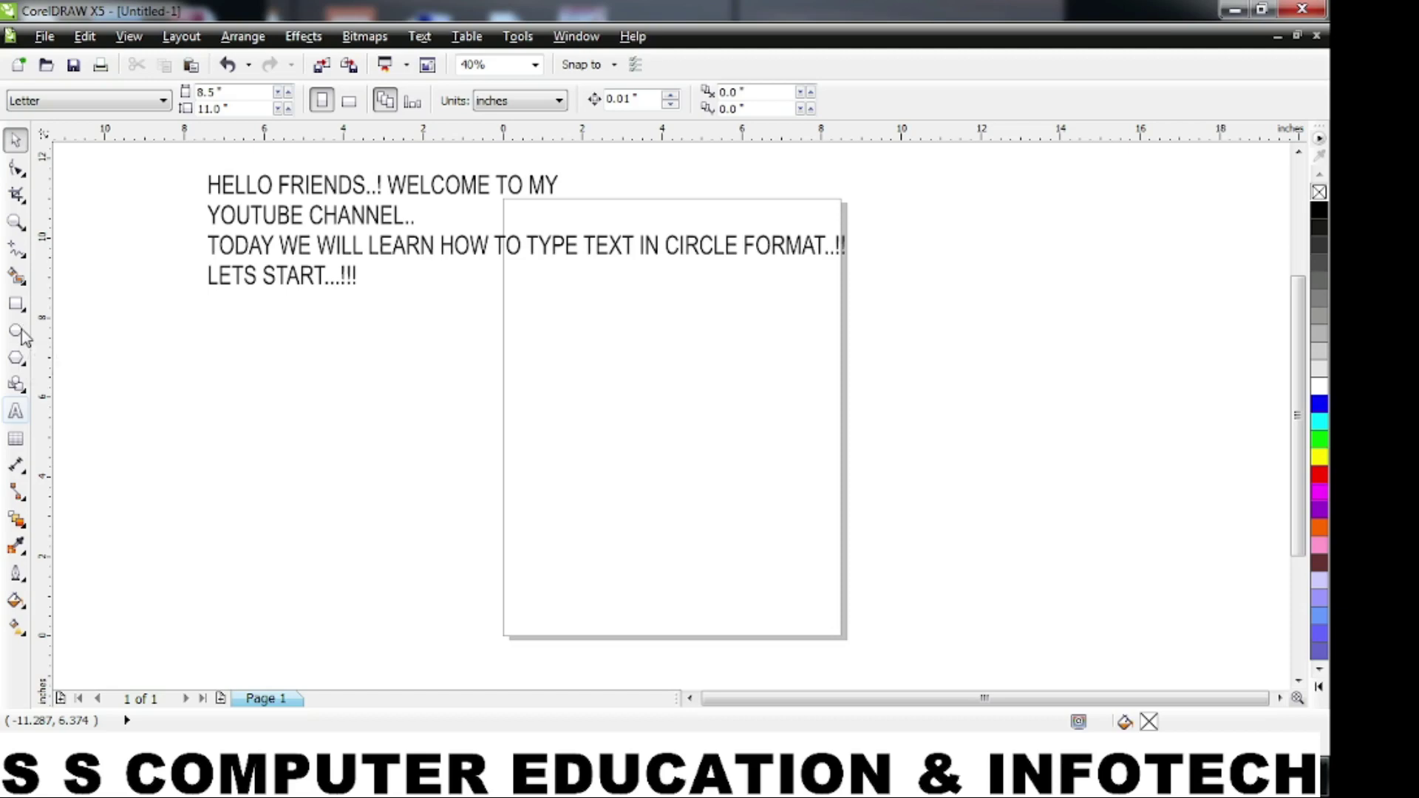
Step: Draw an ellipse about 7.7 by 7.5 inches and position it on the lower part of the page
left_click(68, 337)
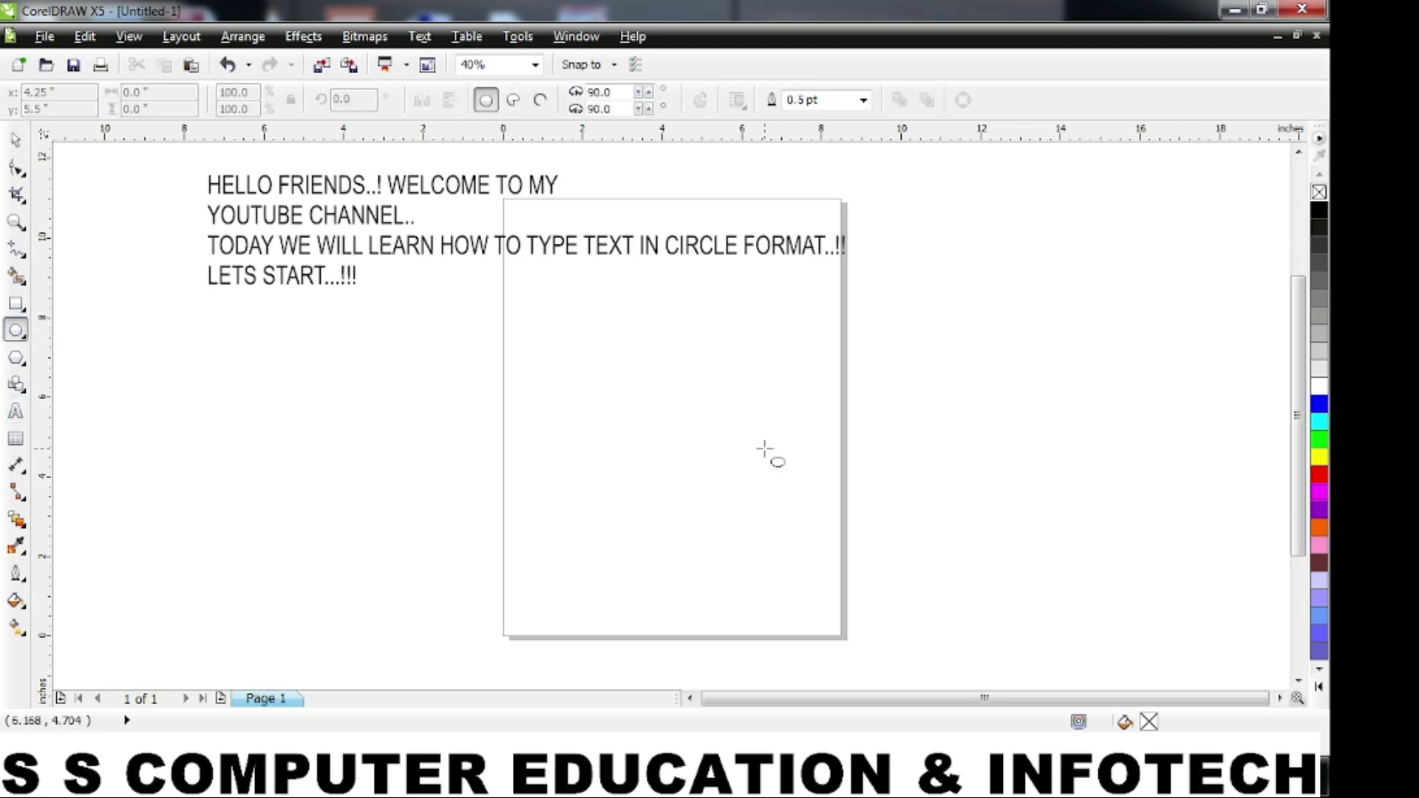
left_click_drag(651, 394, 805, 541)
key("space")
left_click_drag(651, 395, 690, 478)
left_click_drag(844, 630, 861, 651)
left_click(251, 461)
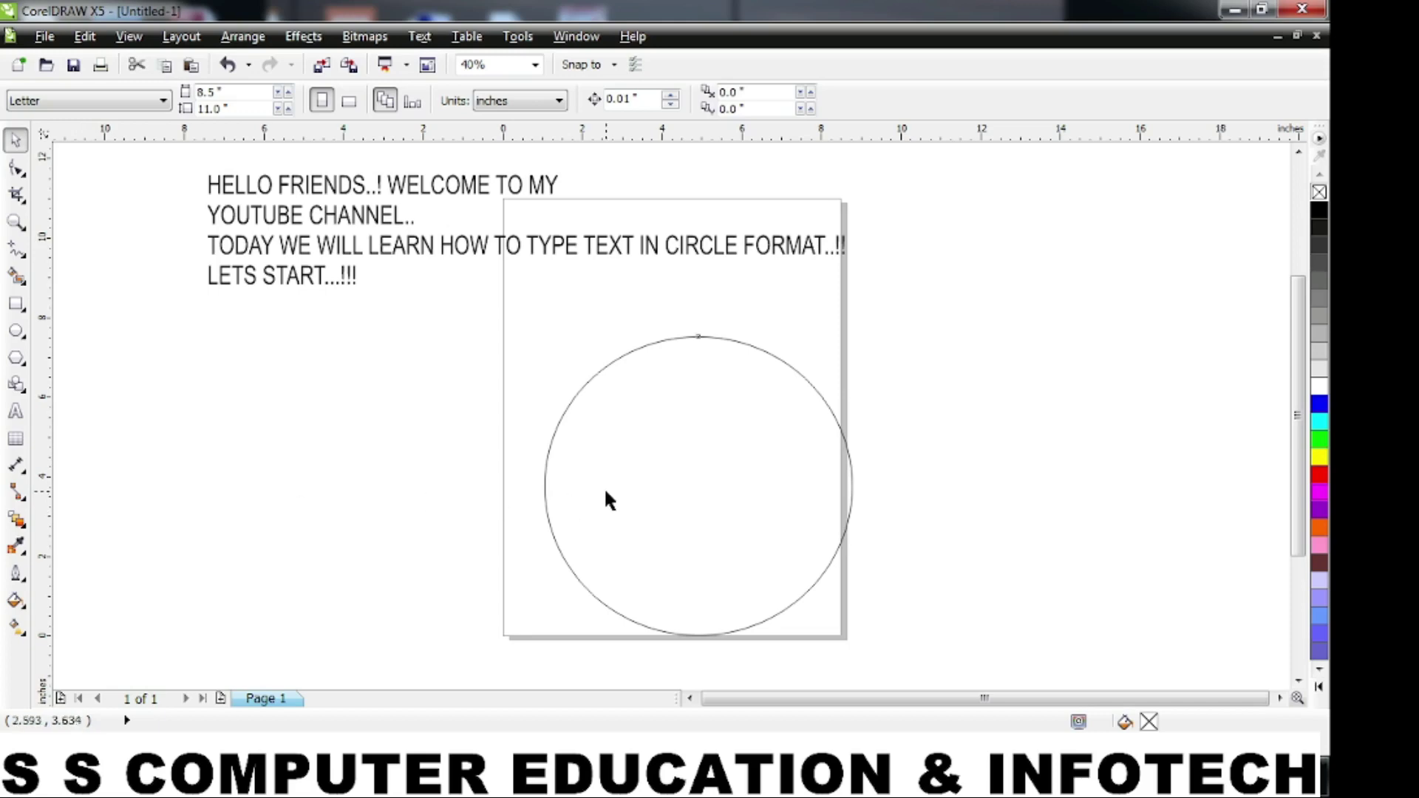
left_click_drag(606, 492, 595, 485)
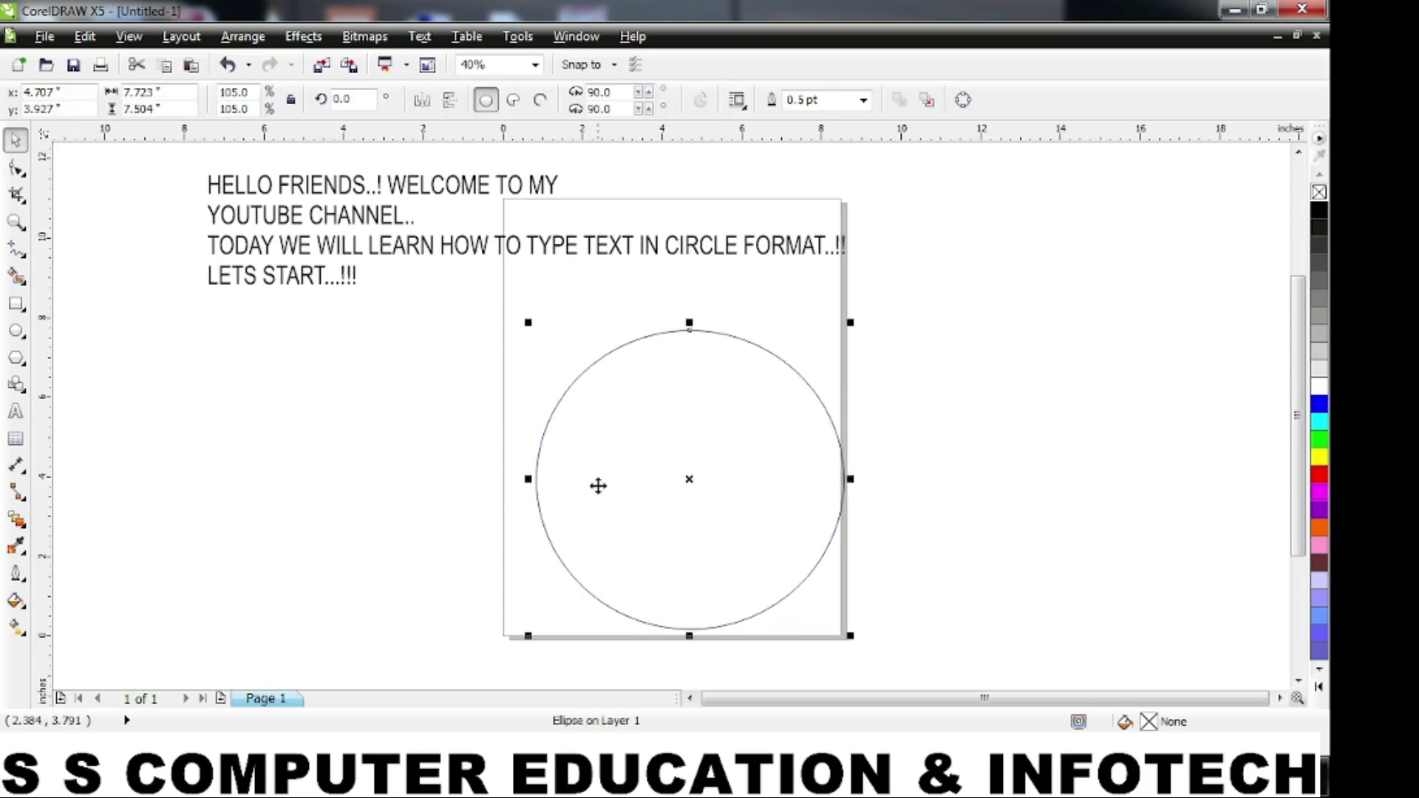
Step: Add the artistic text "S S COMPUTER EDUCATION & INFOTECH" beside the circle and set its size to 48 pt
left_click(20, 416)
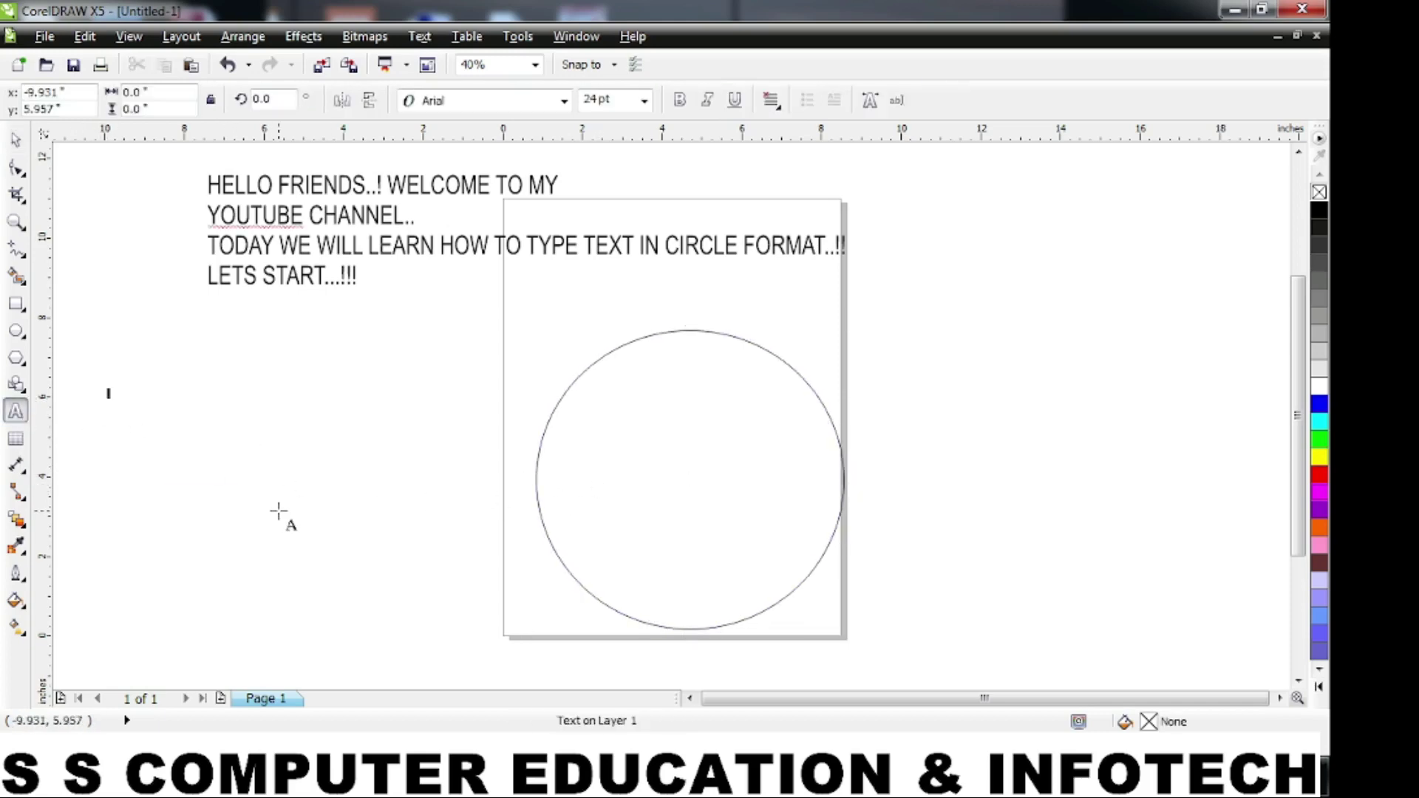
type("S")
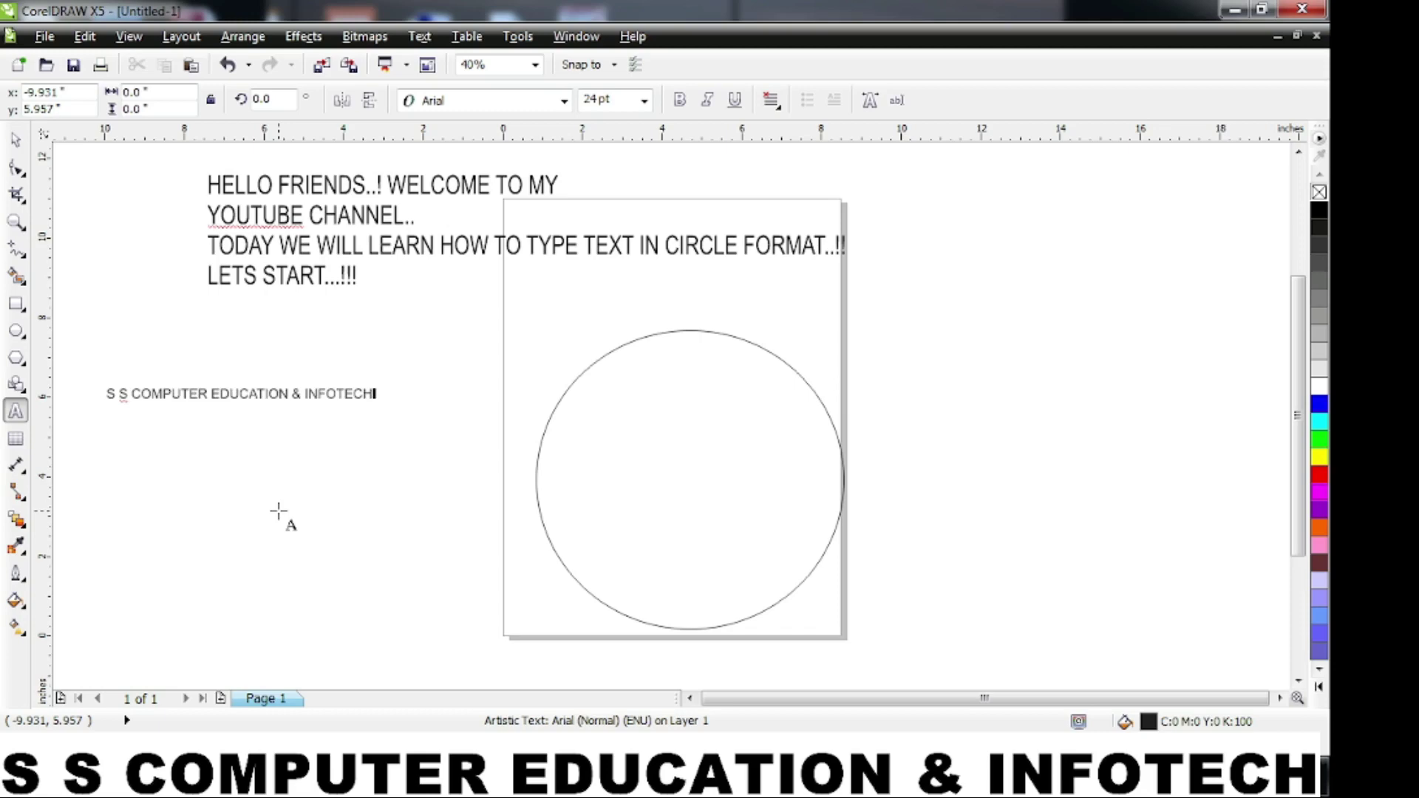
left_click(16, 139)
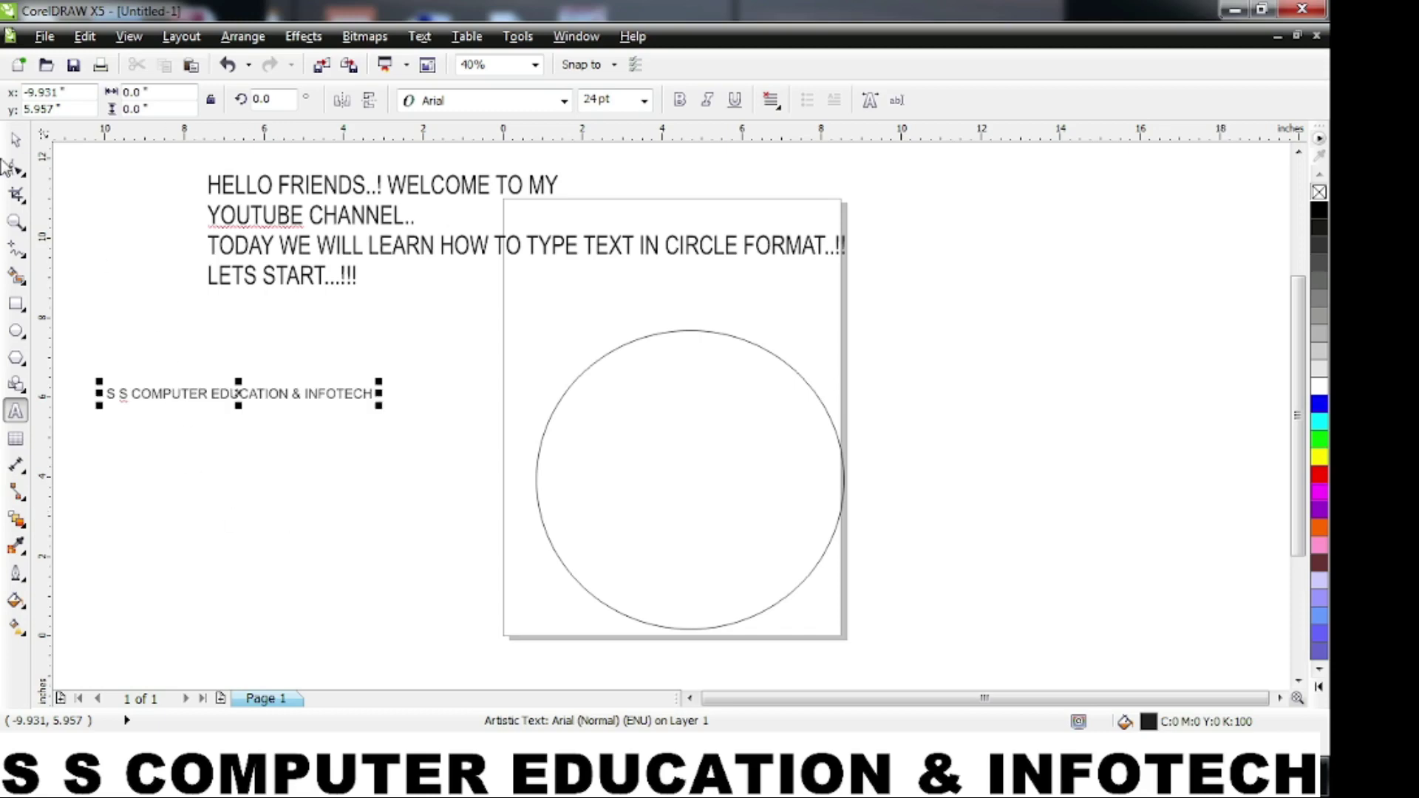
left_click(645, 99)
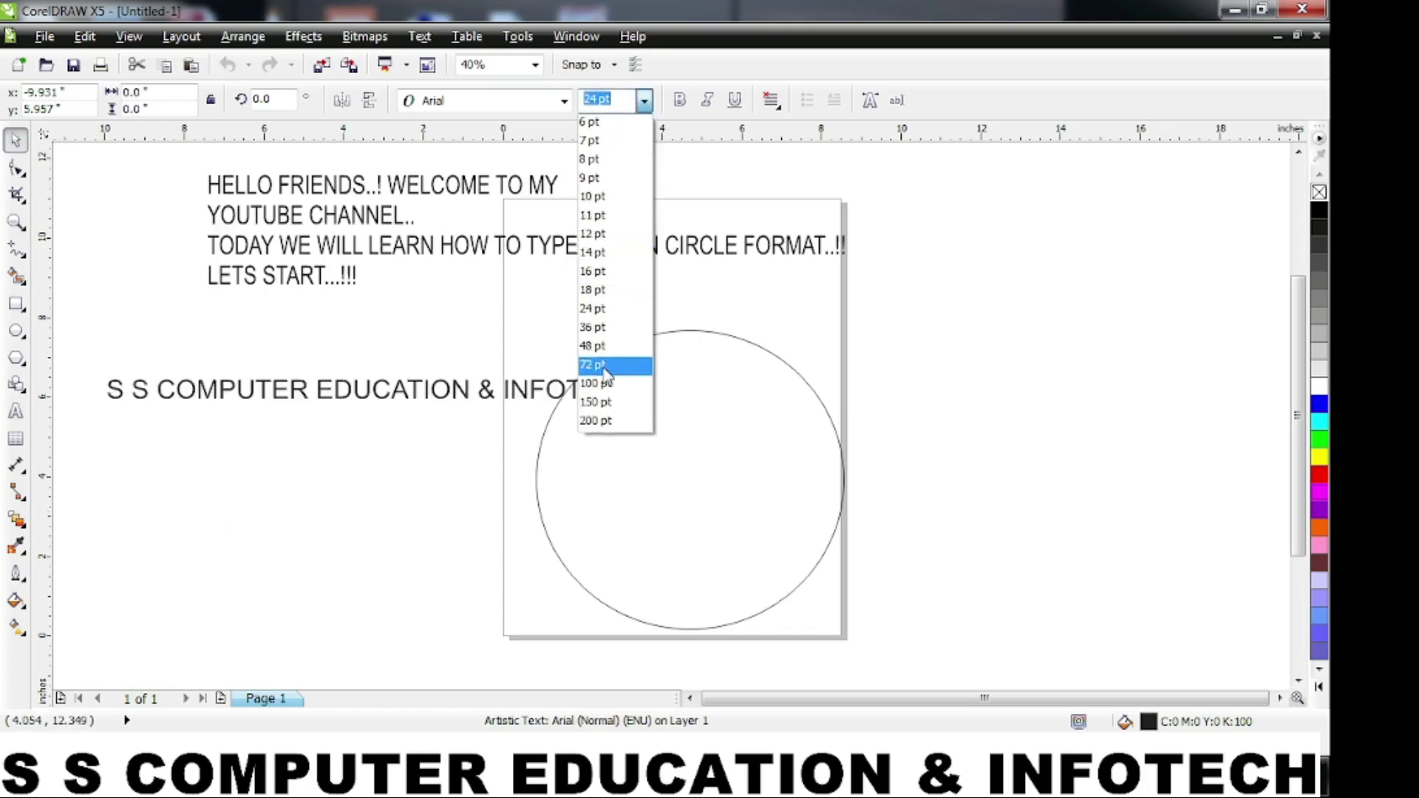
left_click(602, 345)
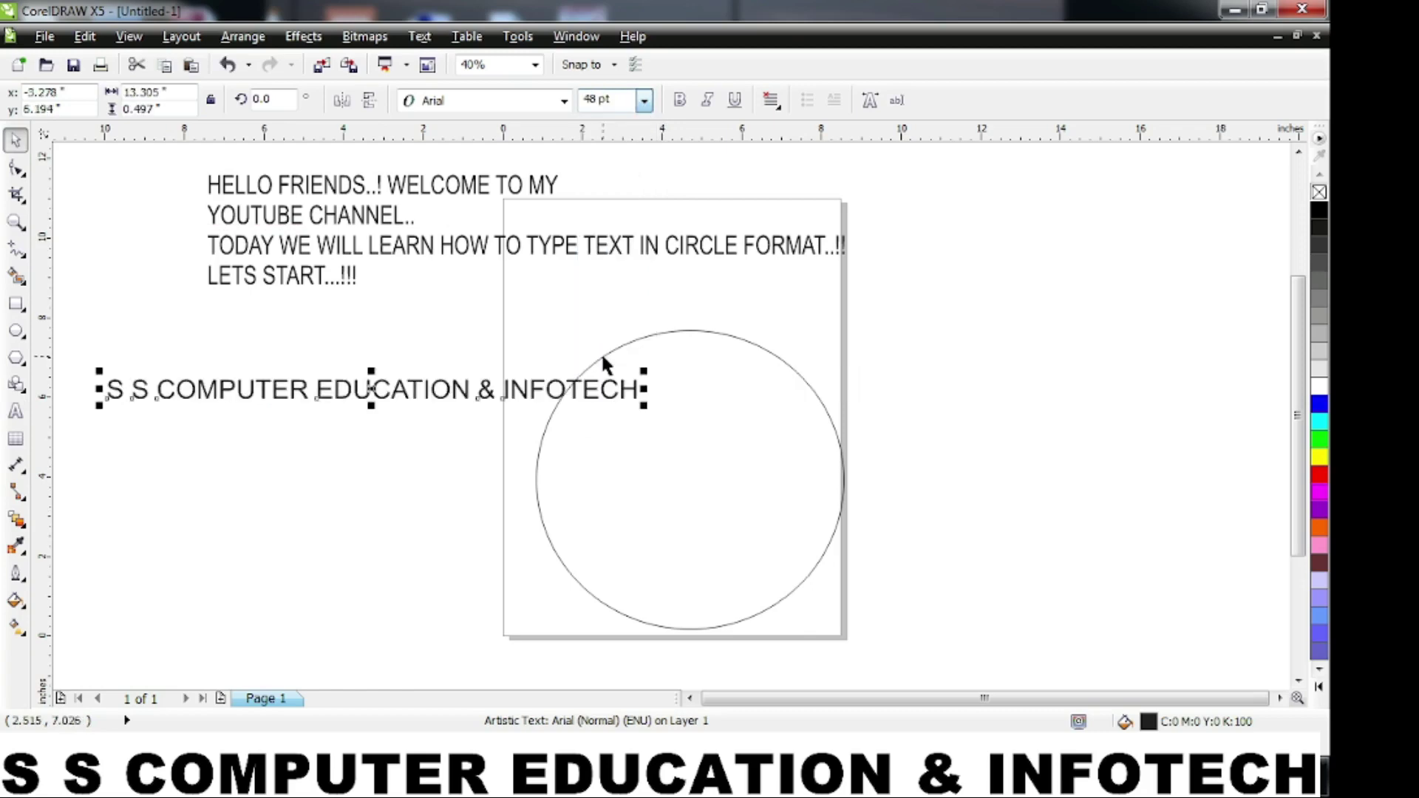
left_click(419, 451)
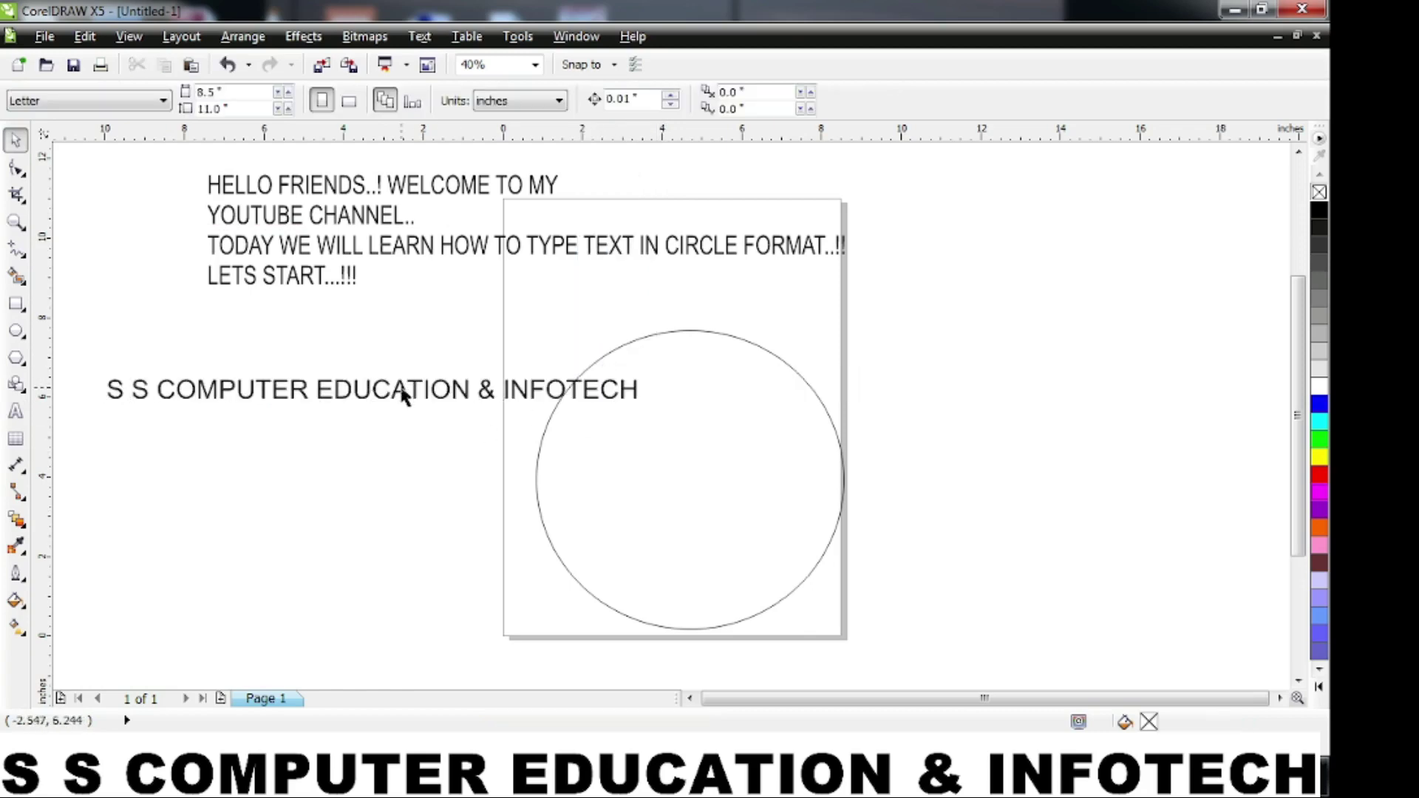
Step: Make the "S S COMPUTER EDUCATION & INFOTECH" text bold
left_click(402, 395)
left_click(680, 98)
left_click(503, 300)
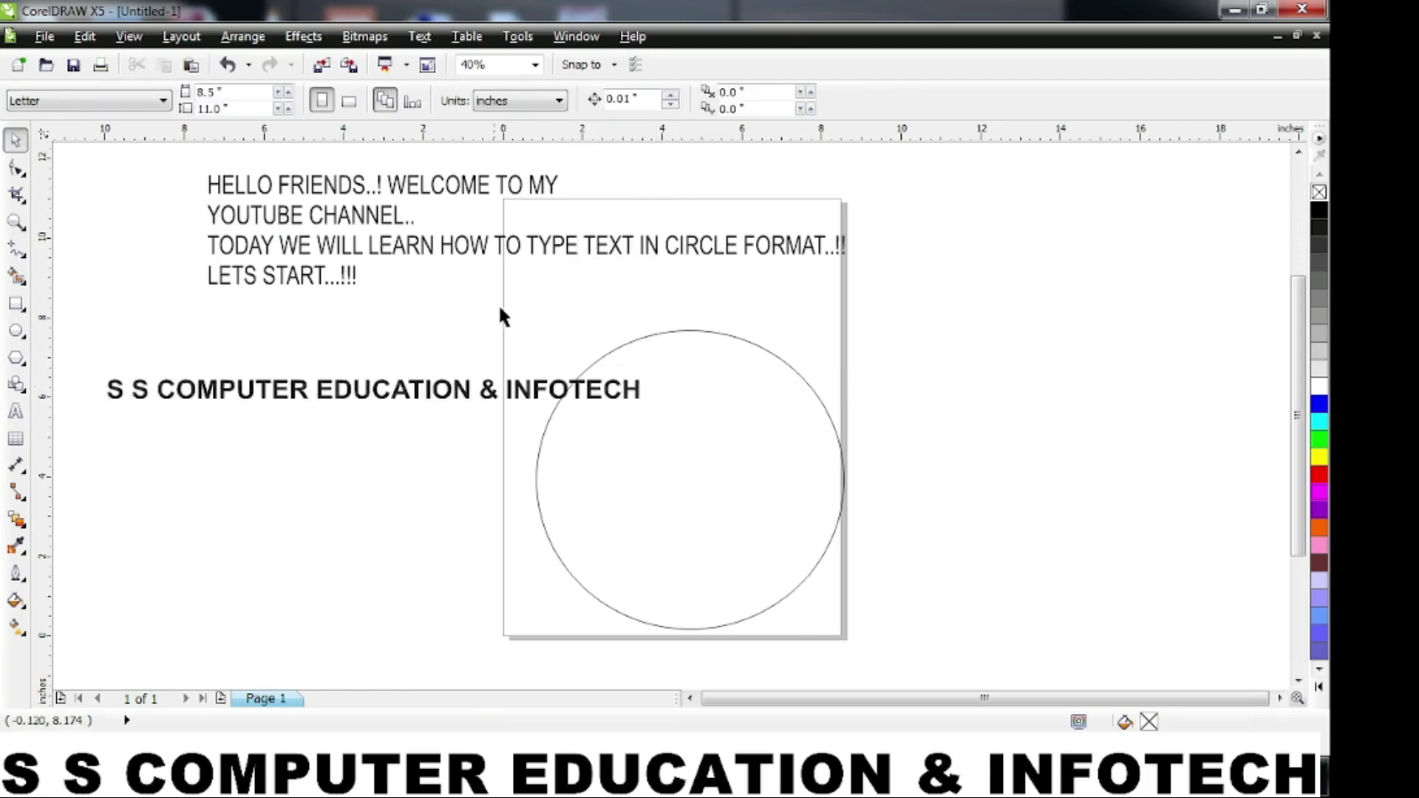
Step: Fit the bold text to the circle's path so it runs along the outside of the upper arc
left_click(400, 387)
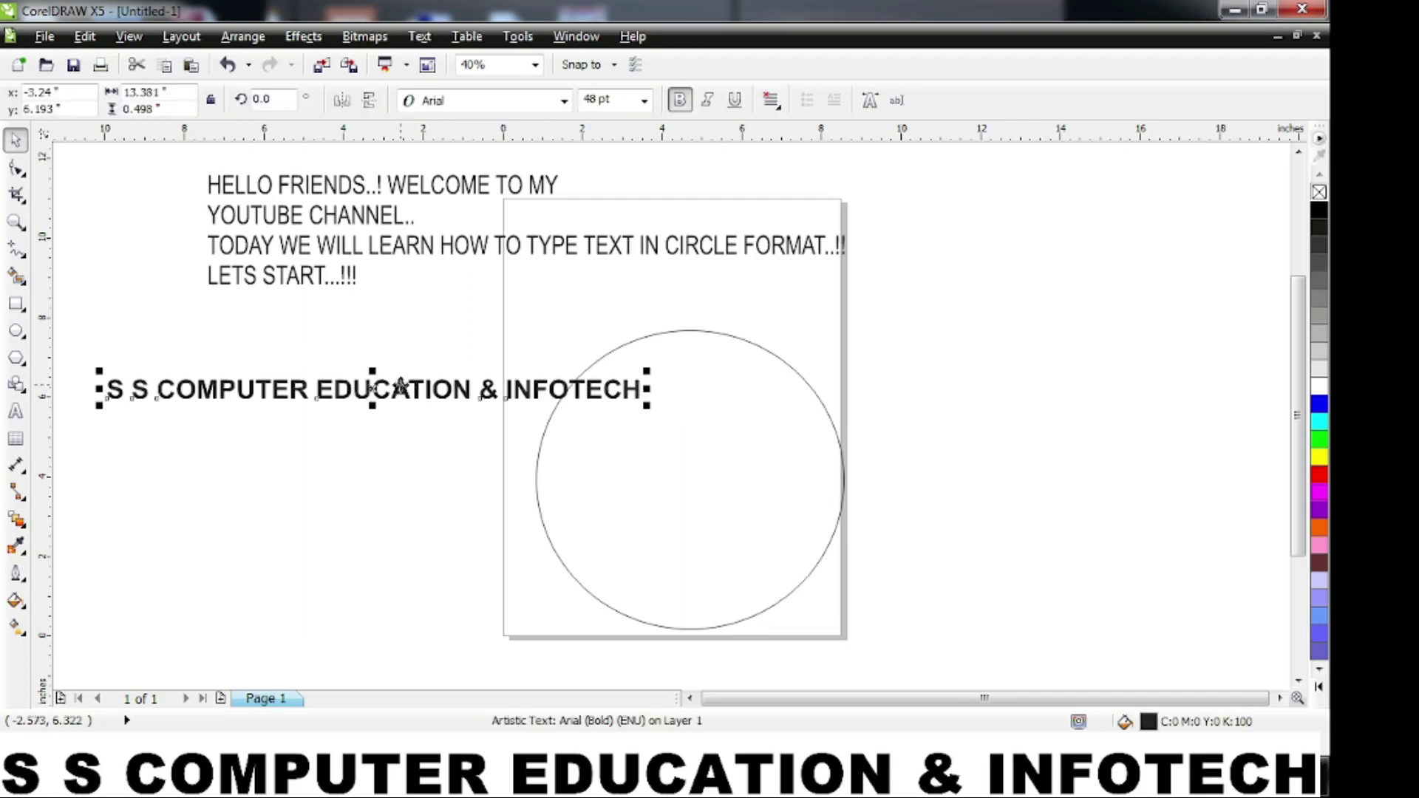
left_click(421, 37)
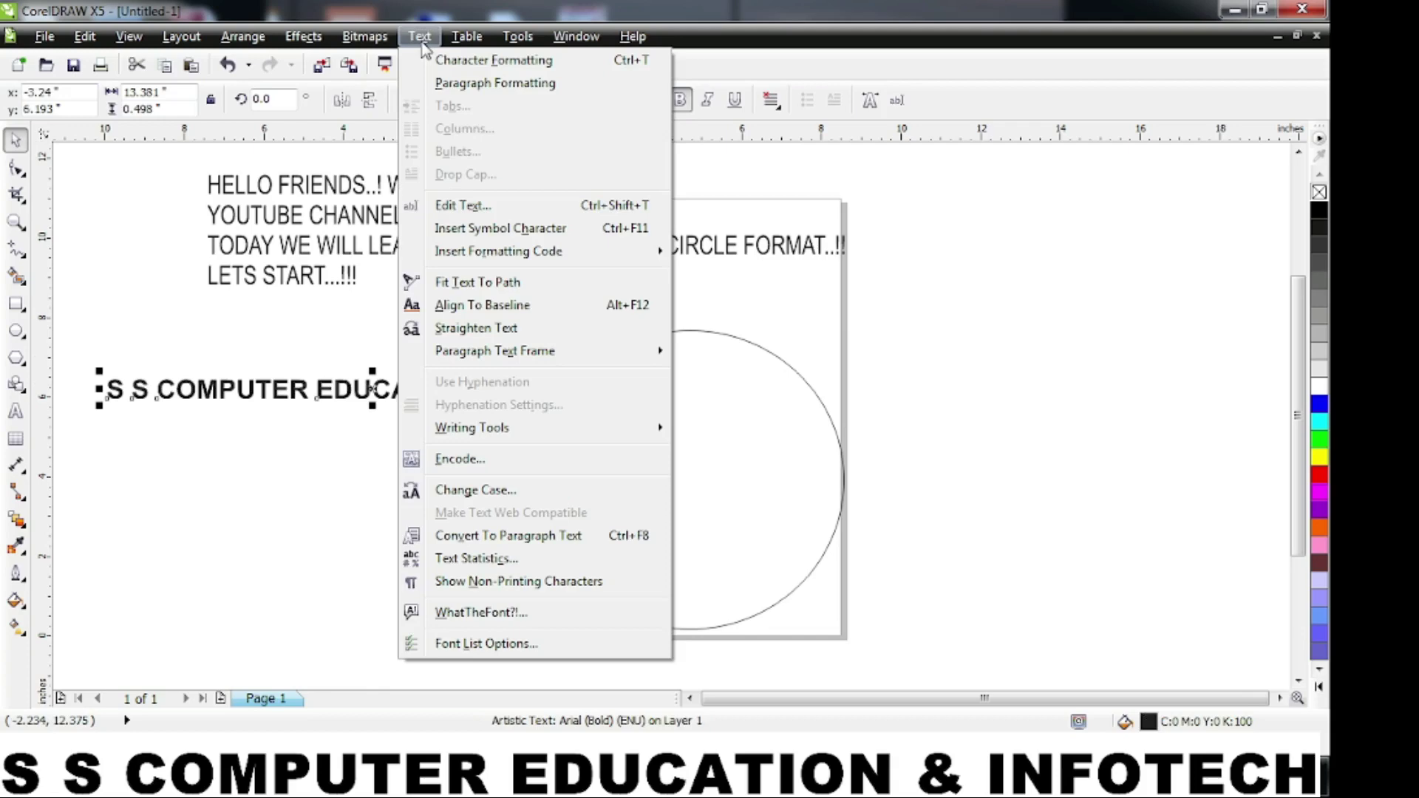
left_click(464, 287)
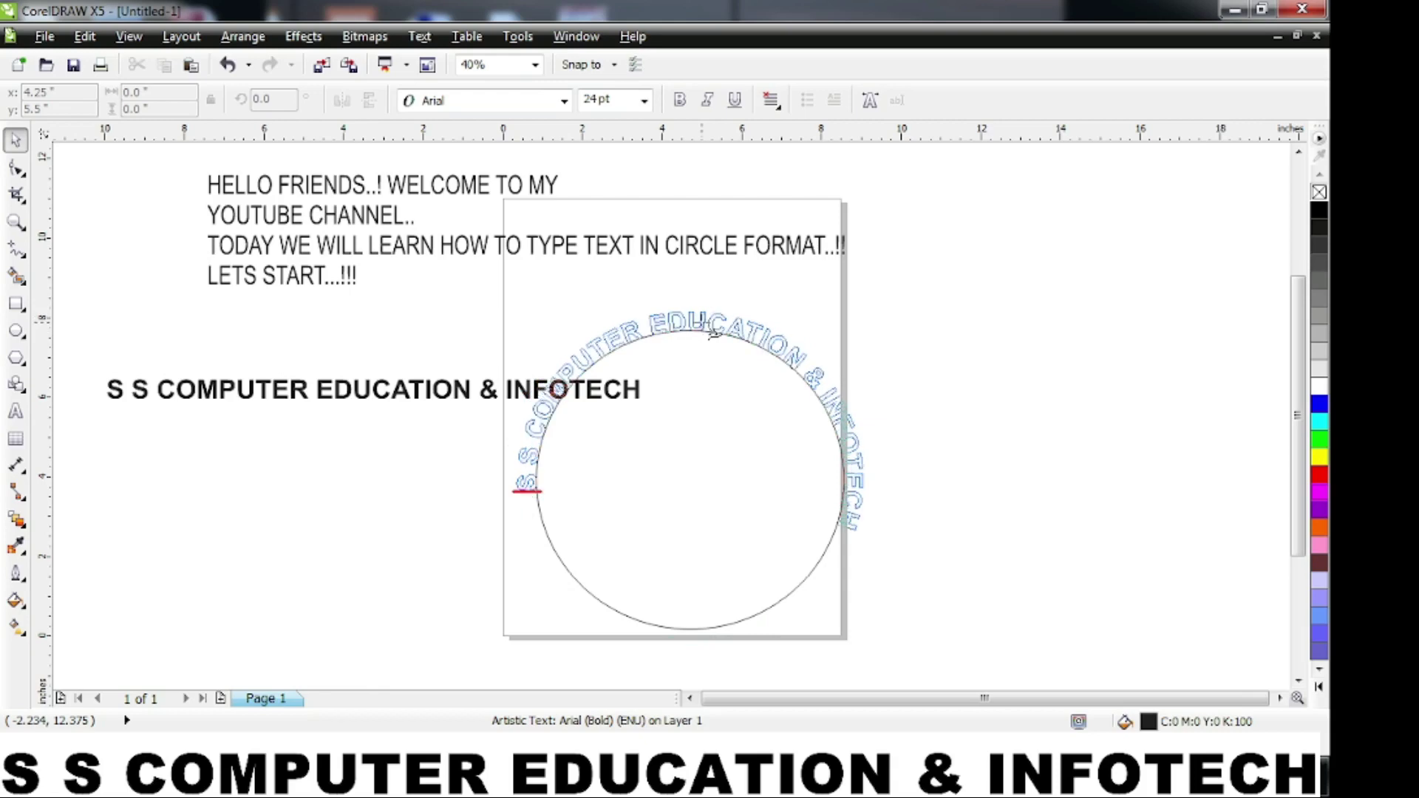
left_click(712, 331)
left_click(992, 408)
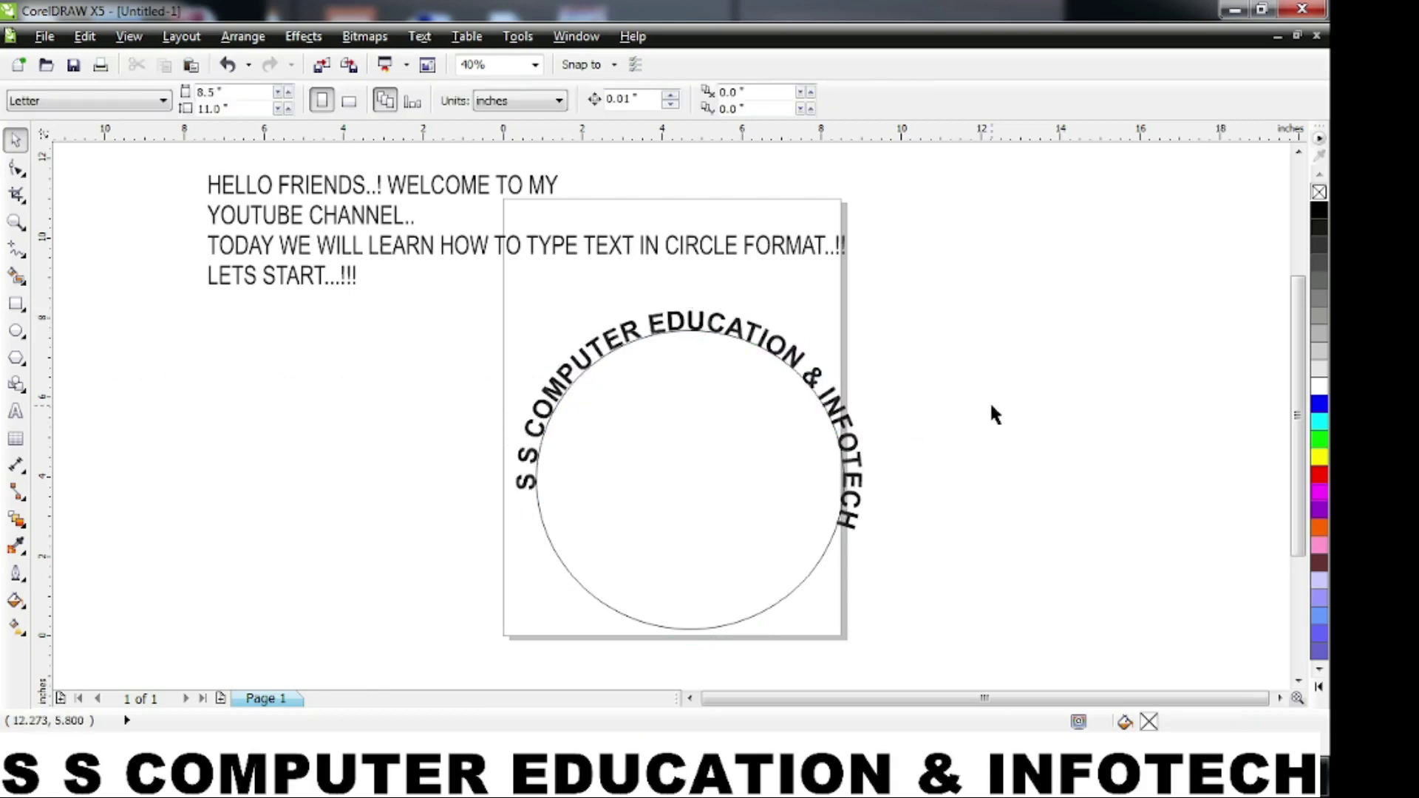
Step: Break the curved text apart from the circle so they become separate objects
left_click_drag(438, 297, 926, 659)
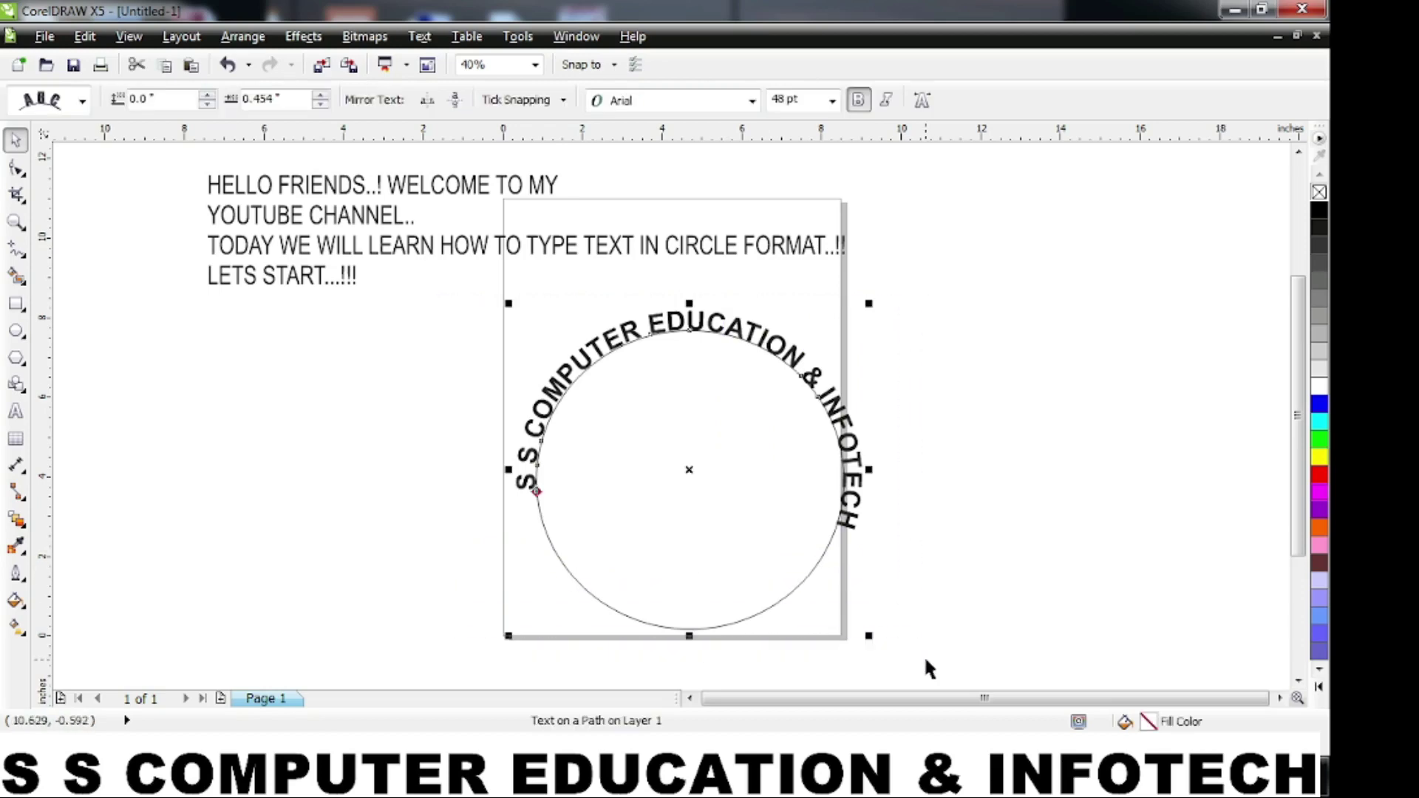
left_click(240, 37)
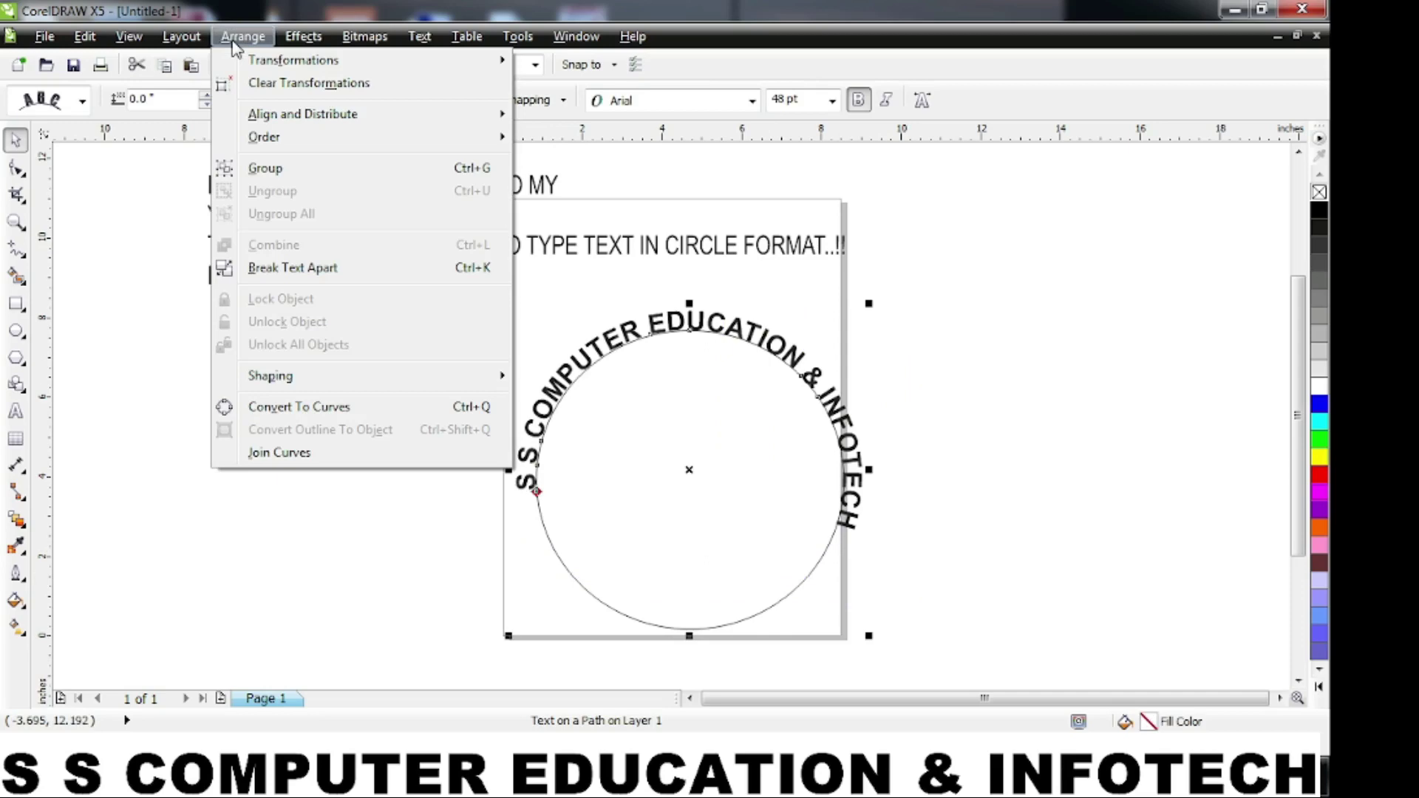
left_click(313, 279)
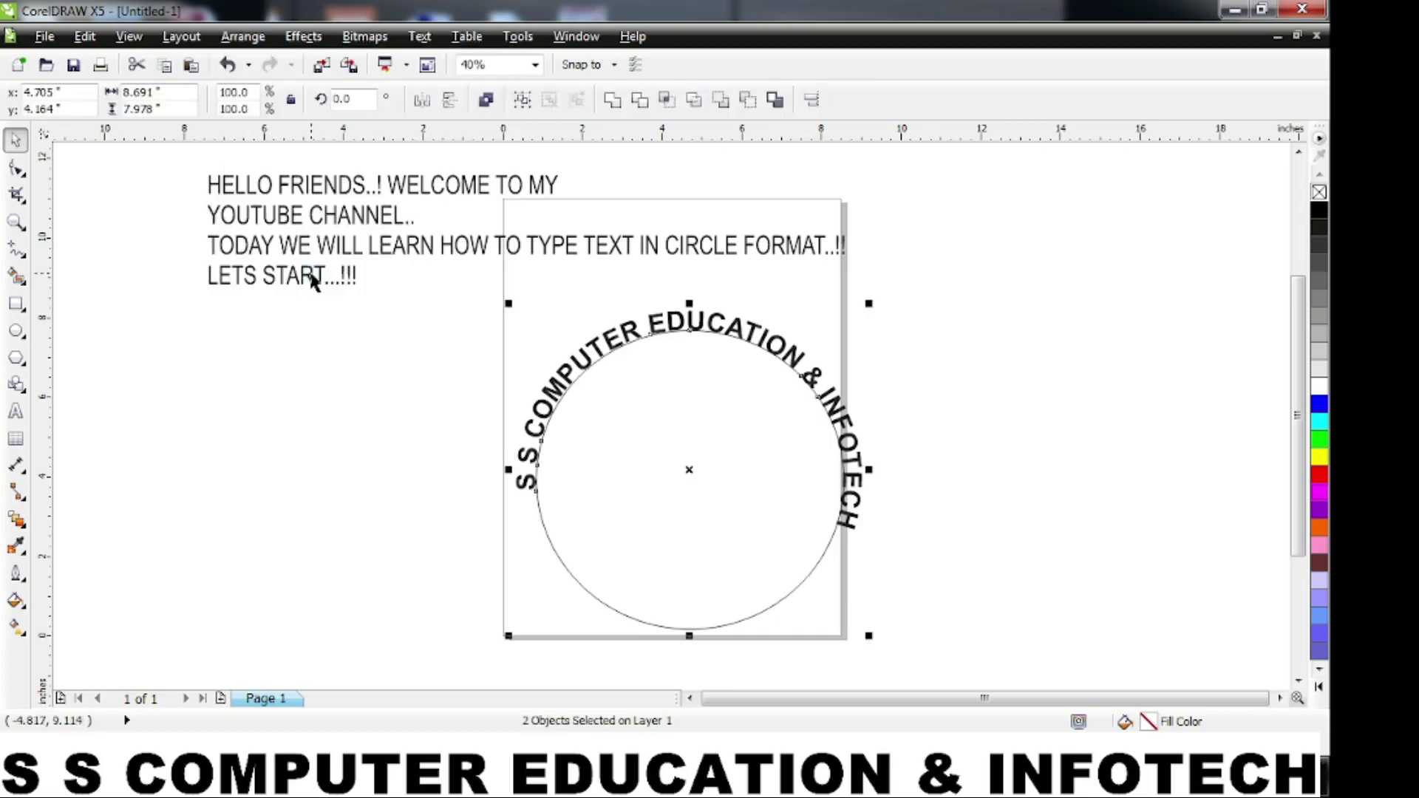
left_click(210, 448)
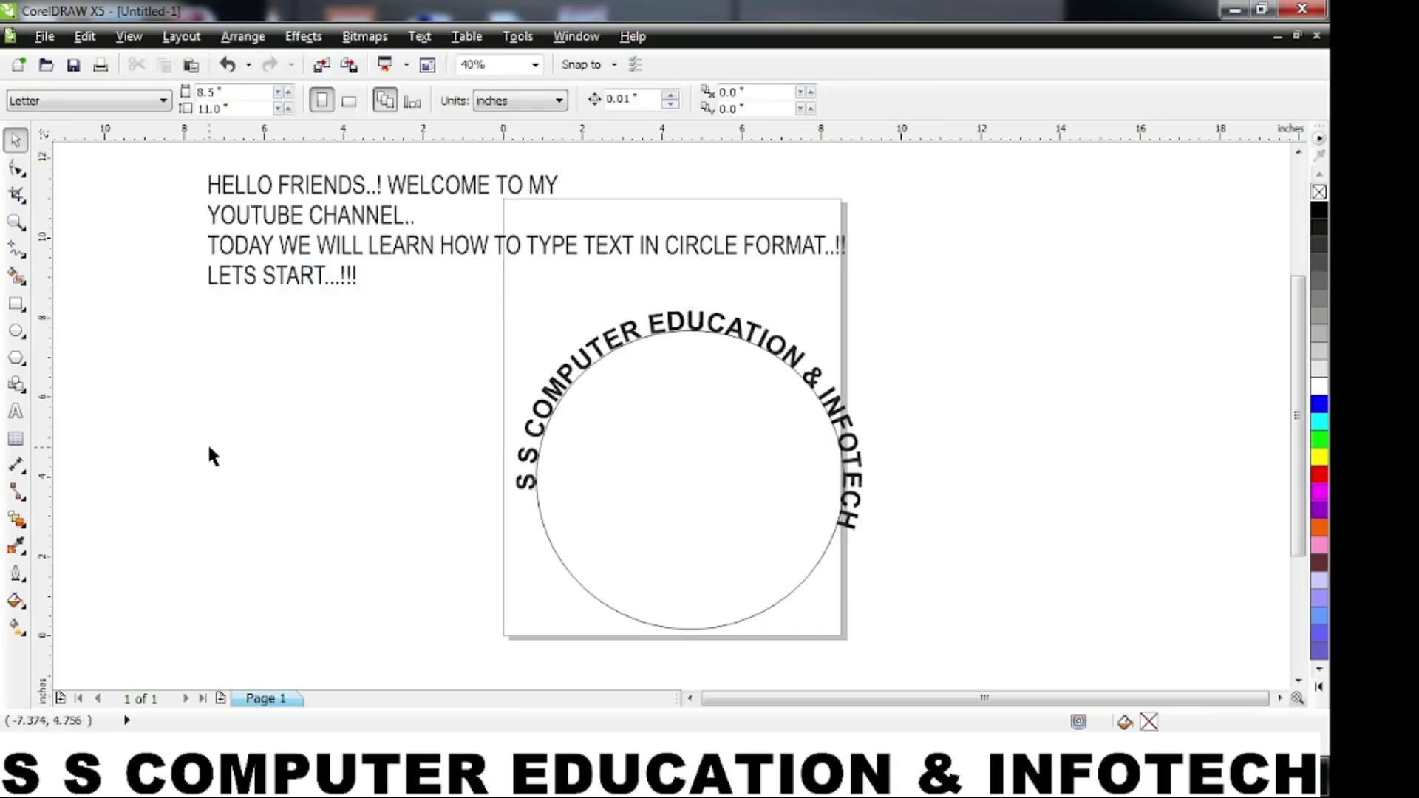
Step: Delete the circle beneath the curved text
left_click(700, 555)
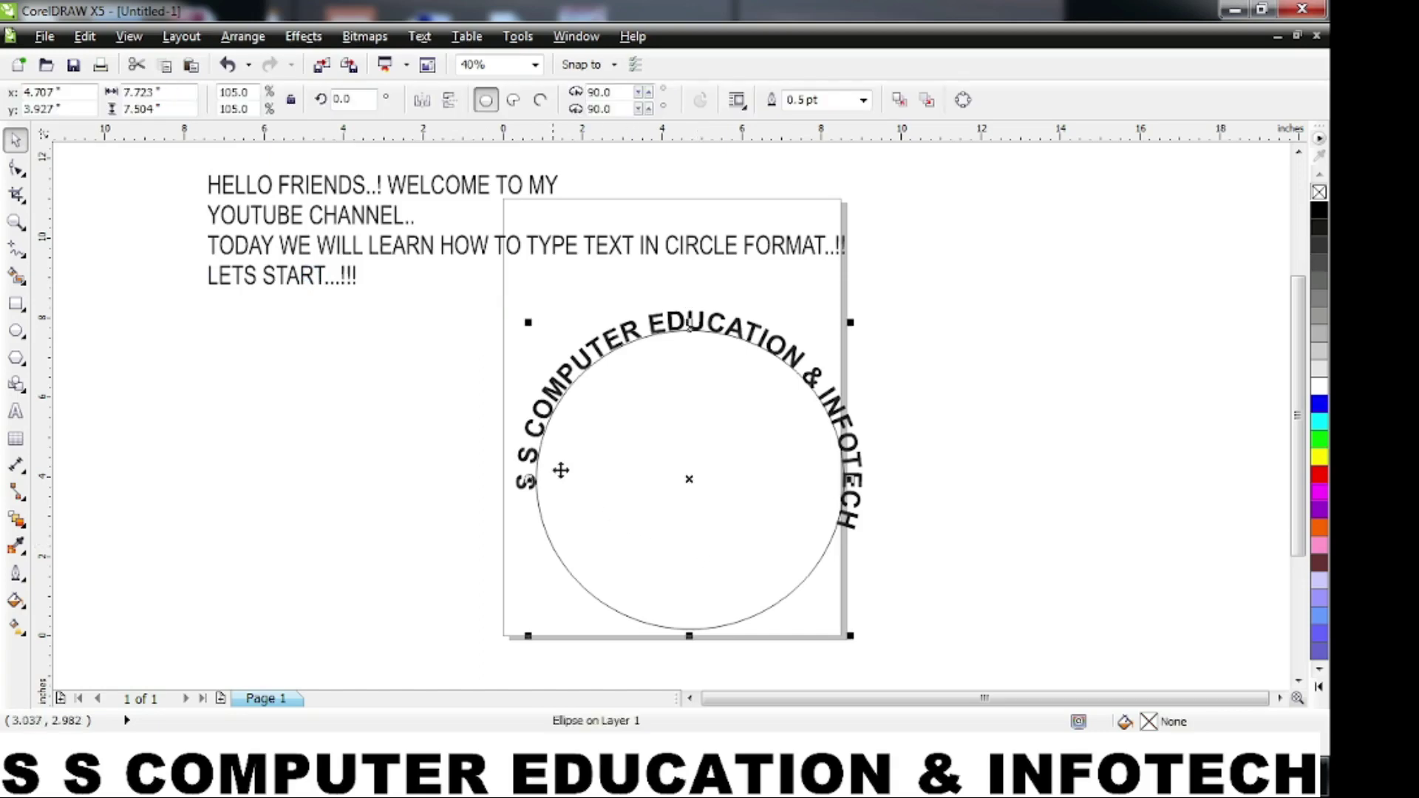
left_click(87, 38)
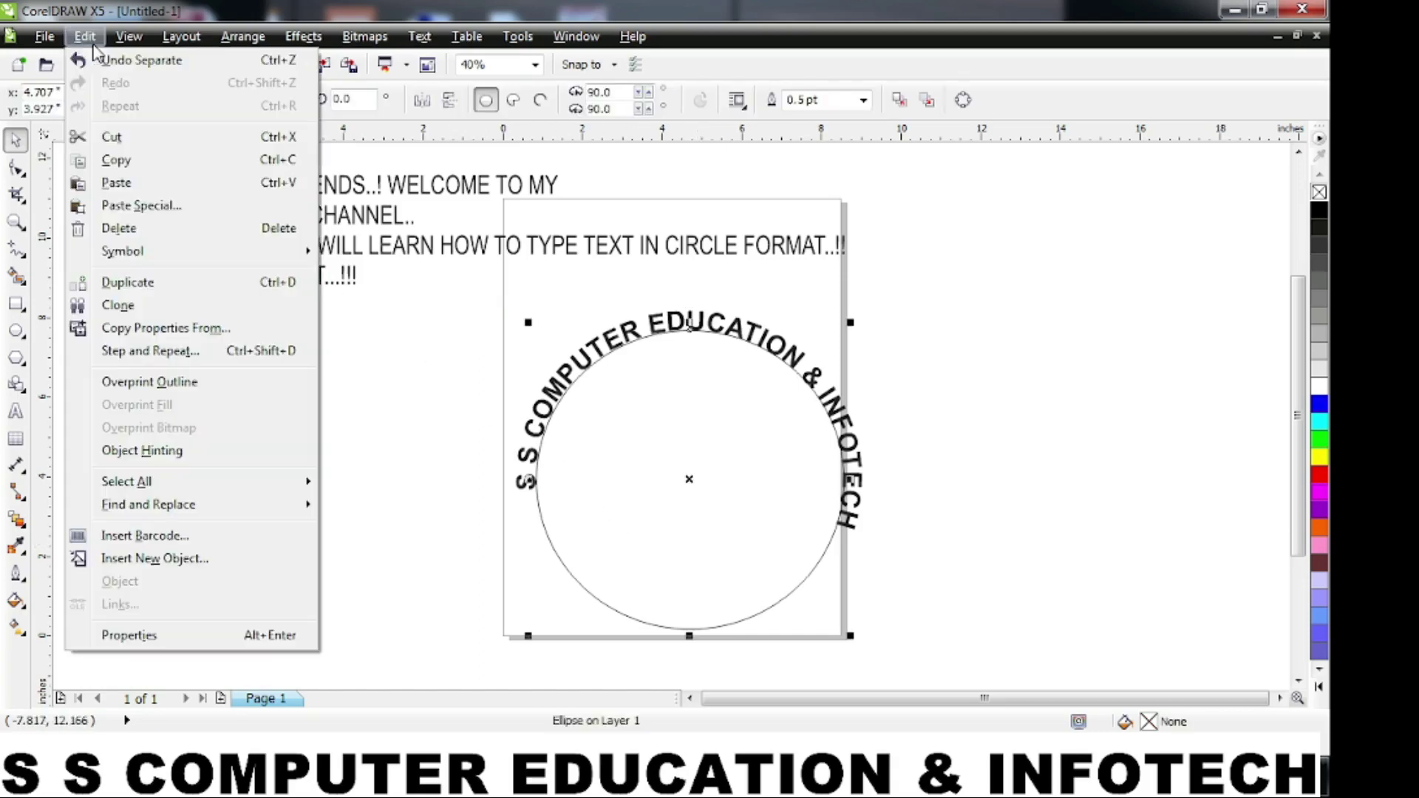
left_click(124, 231)
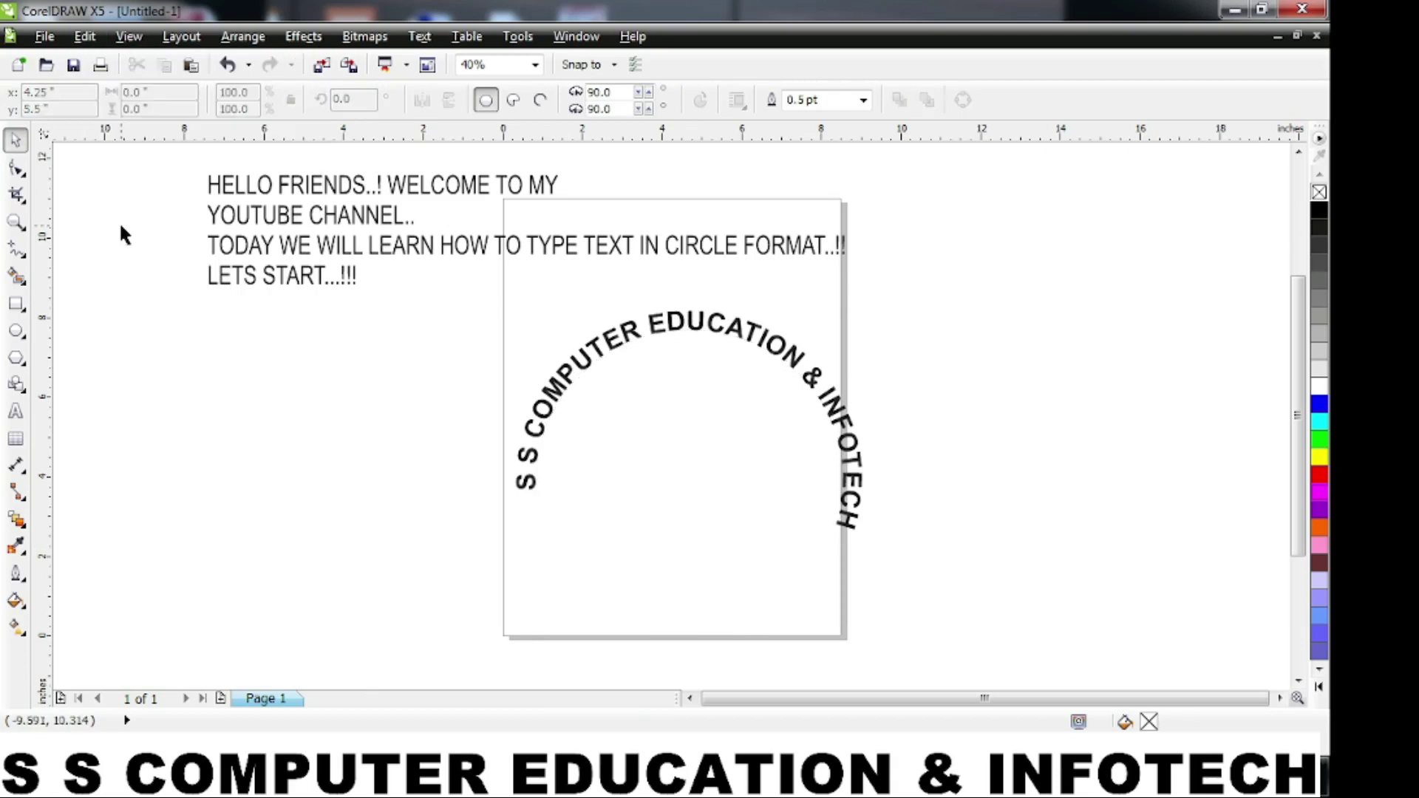
Step: Resize the curved text to about 7.7 inches wide by 6.5 inches high
left_click(617, 344)
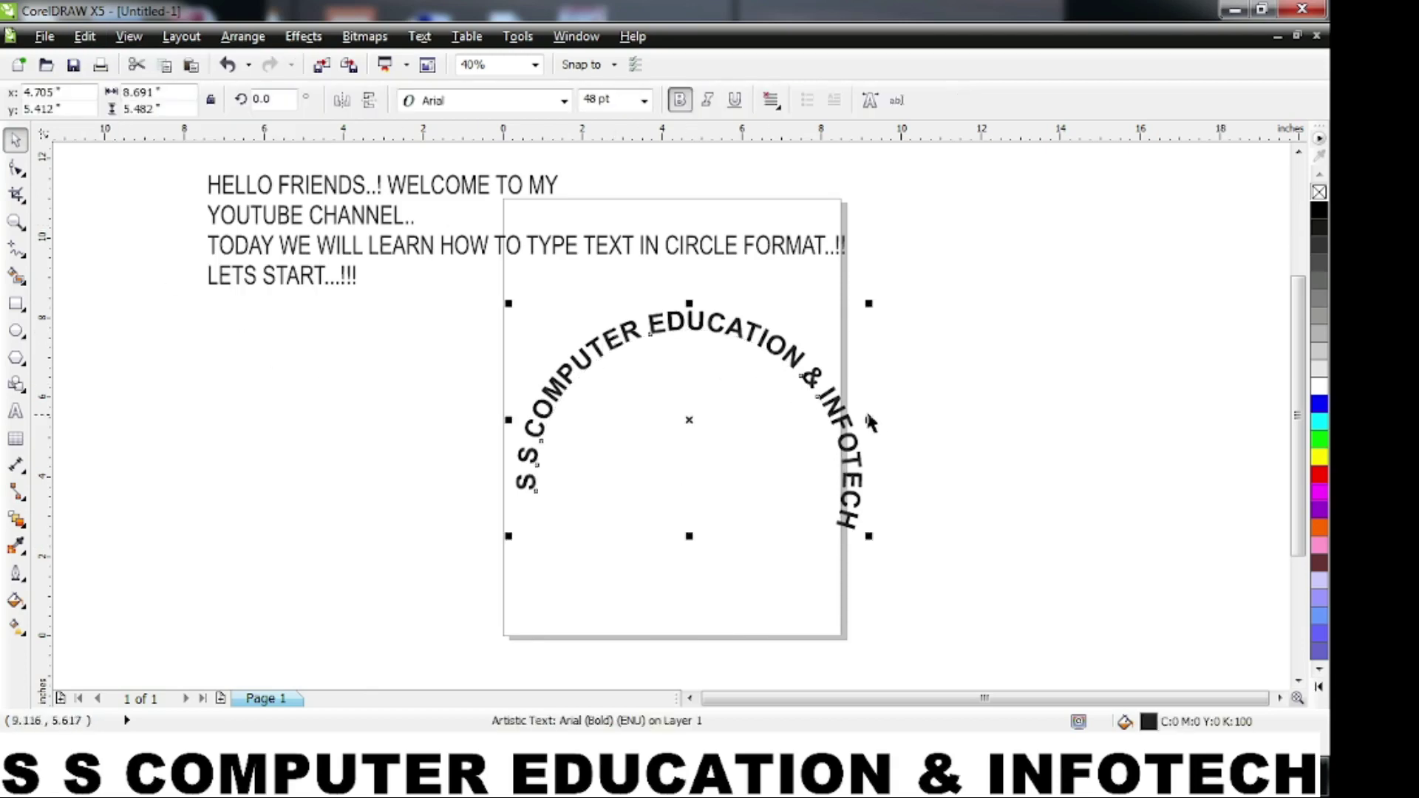
left_click_drag(854, 416, 818, 418)
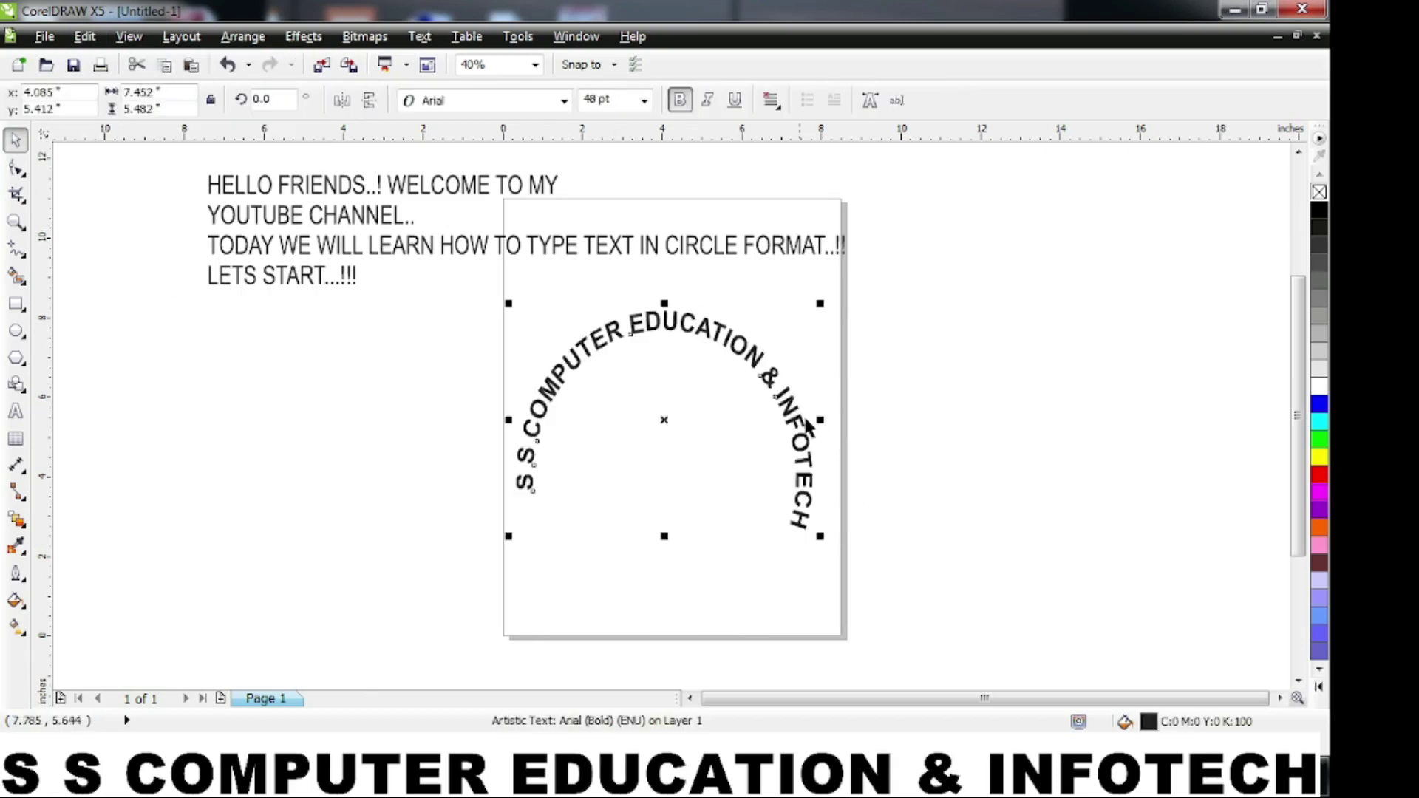
left_click_drag(665, 536, 664, 570)
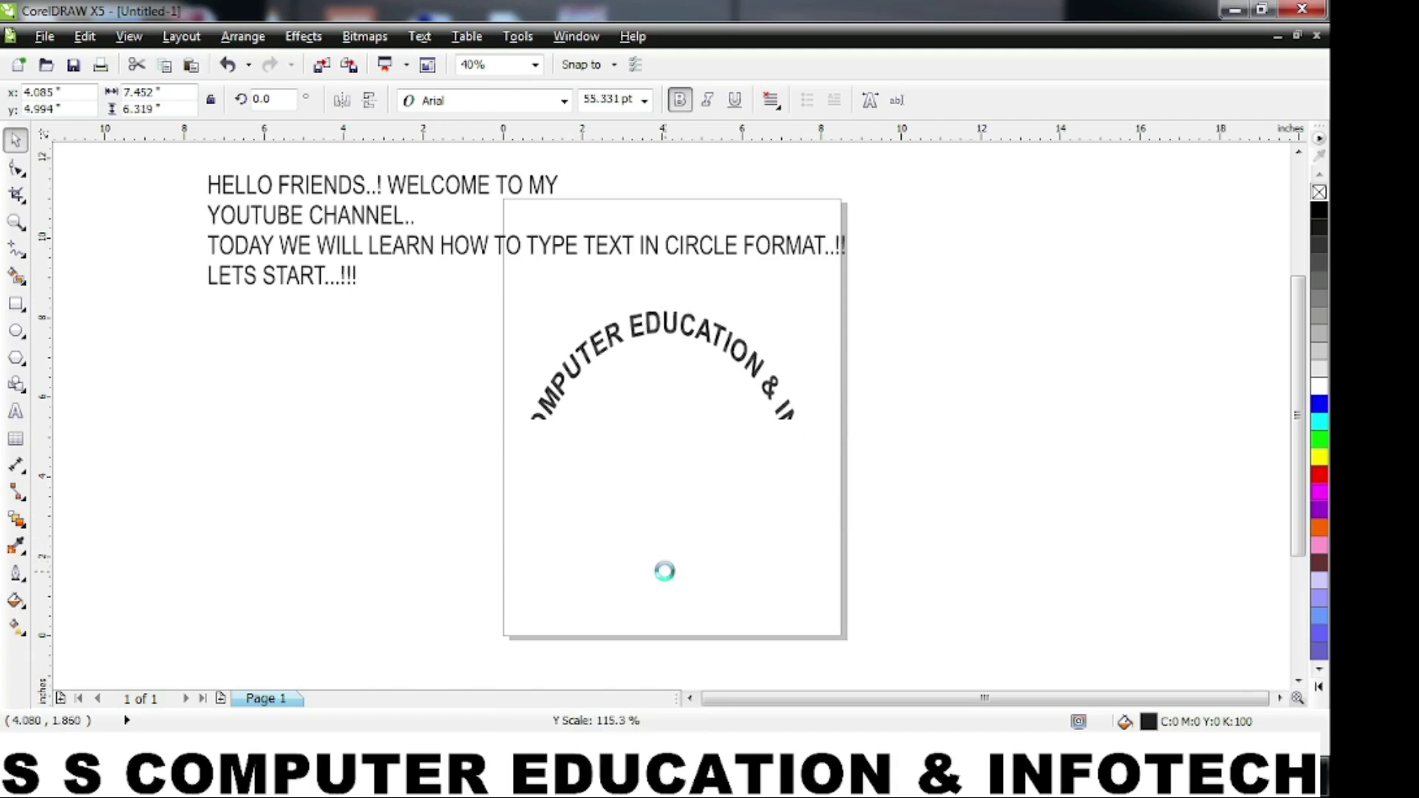
left_click_drag(510, 421, 502, 422)
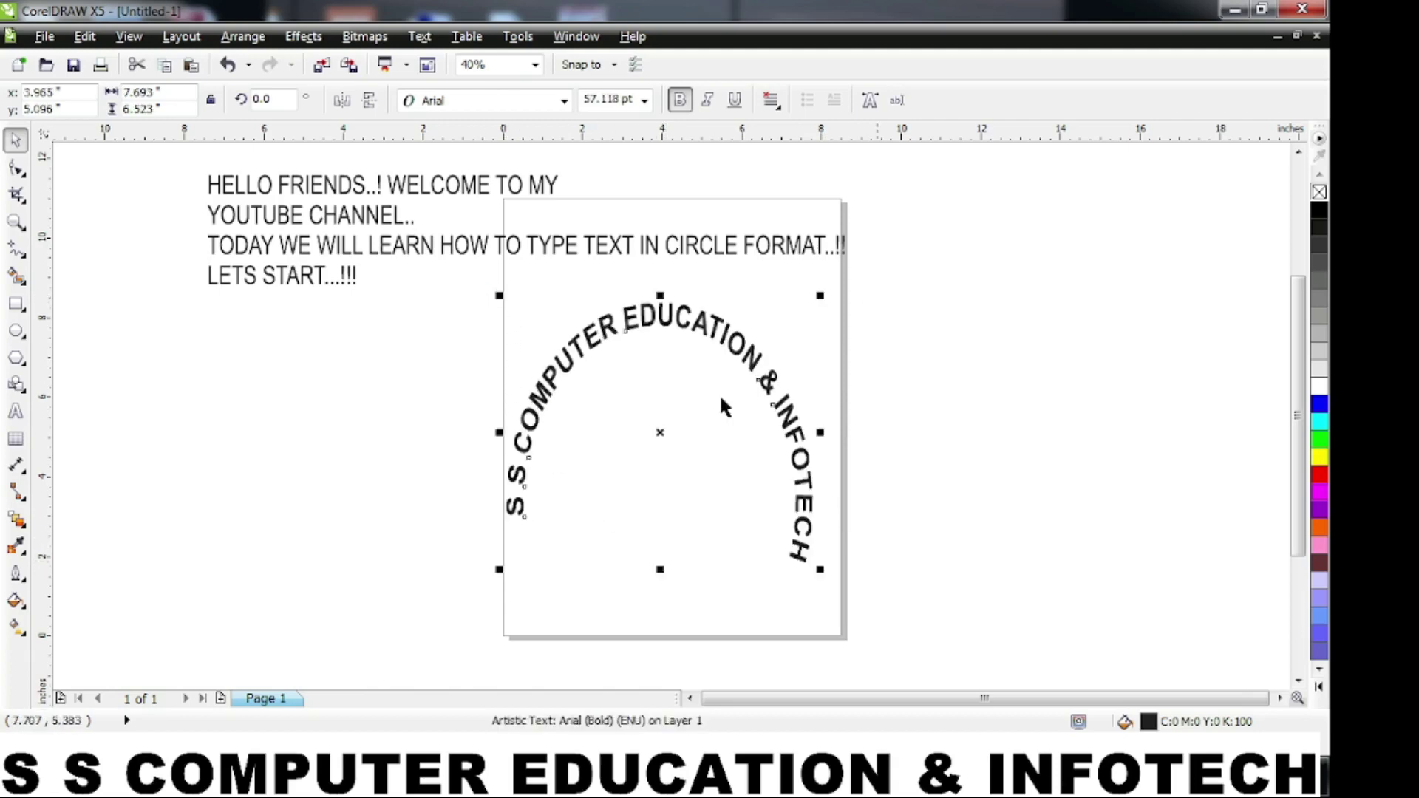
left_click(990, 451)
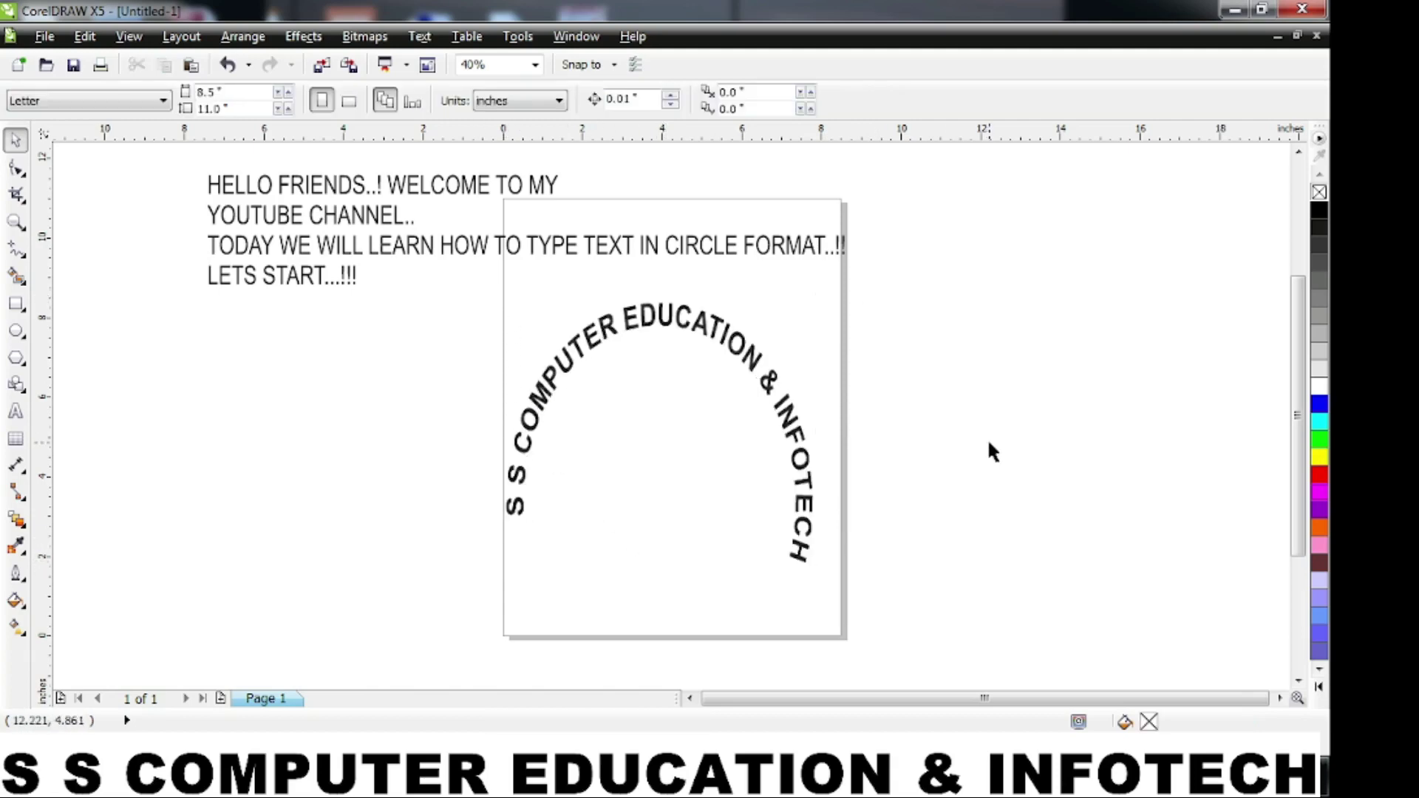
Step: Straighten the curved text and move the straight line of text slightly upward
left_click(693, 325)
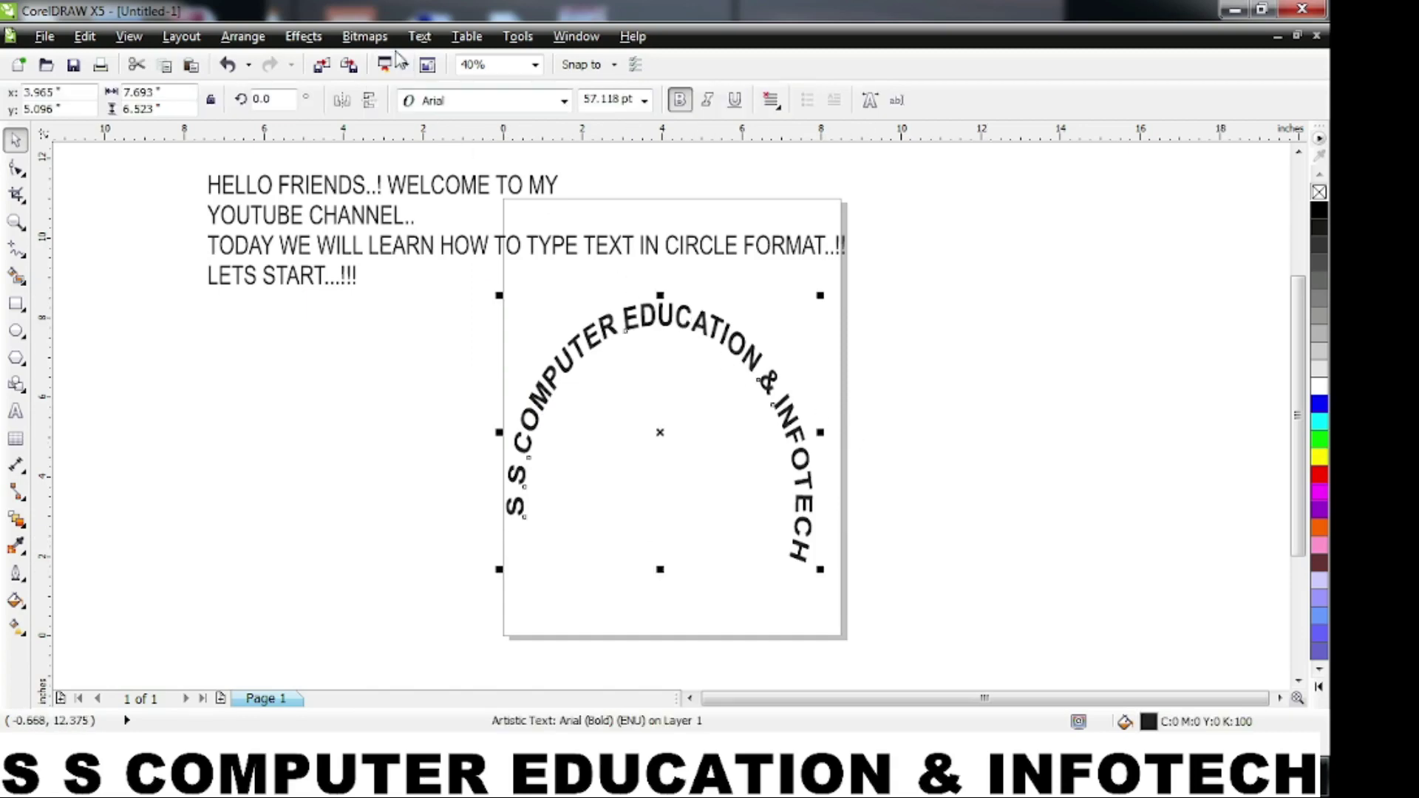
left_click(419, 37)
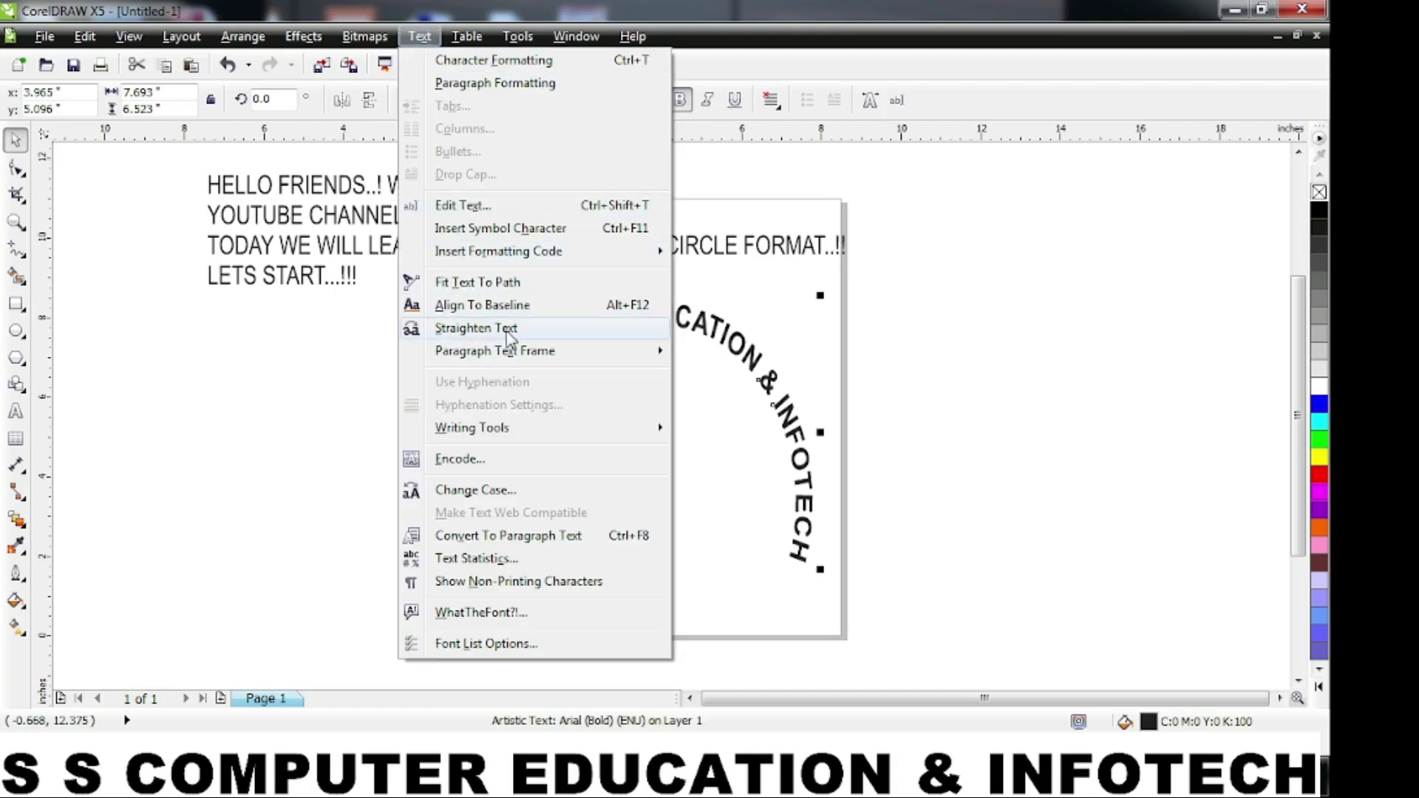
left_click(477, 332)
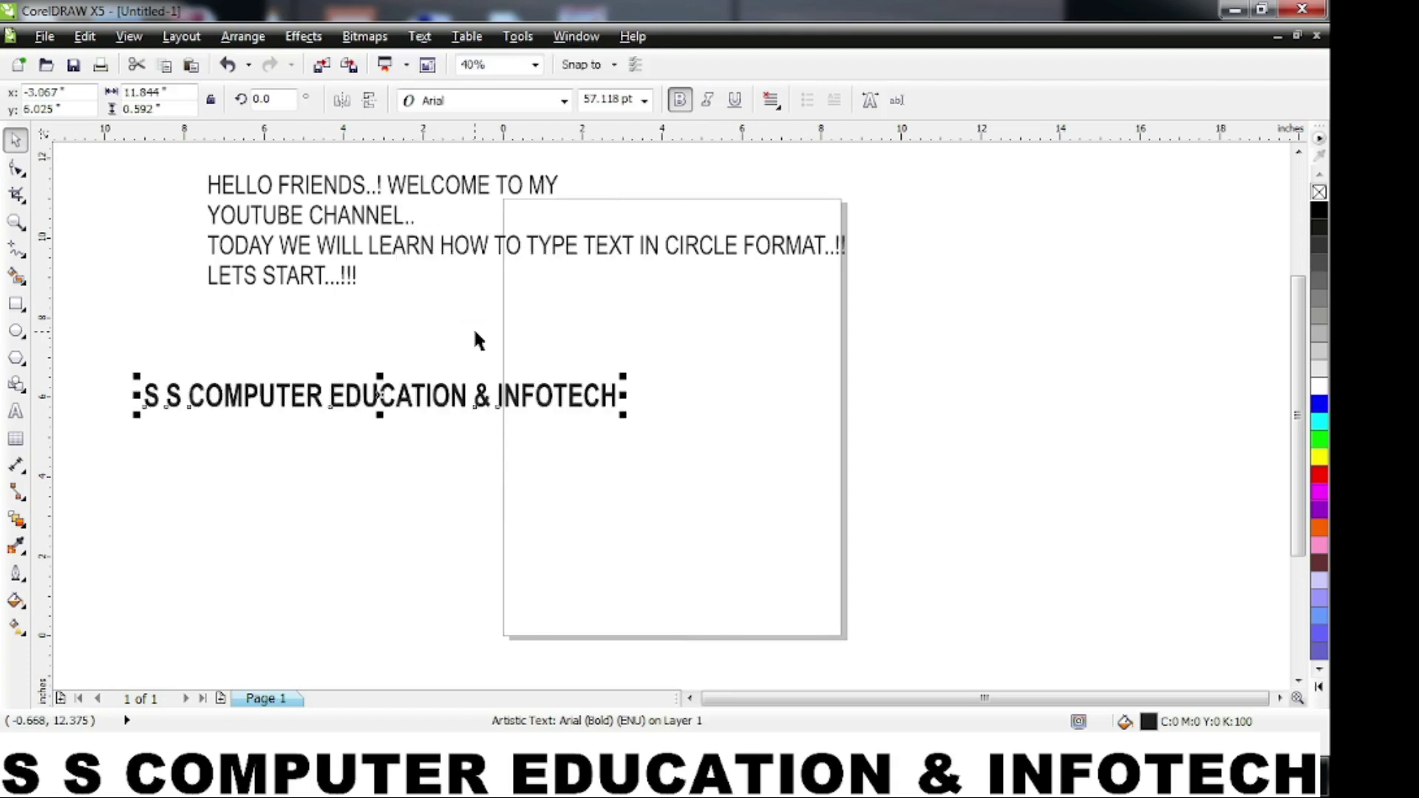
left_click(415, 481)
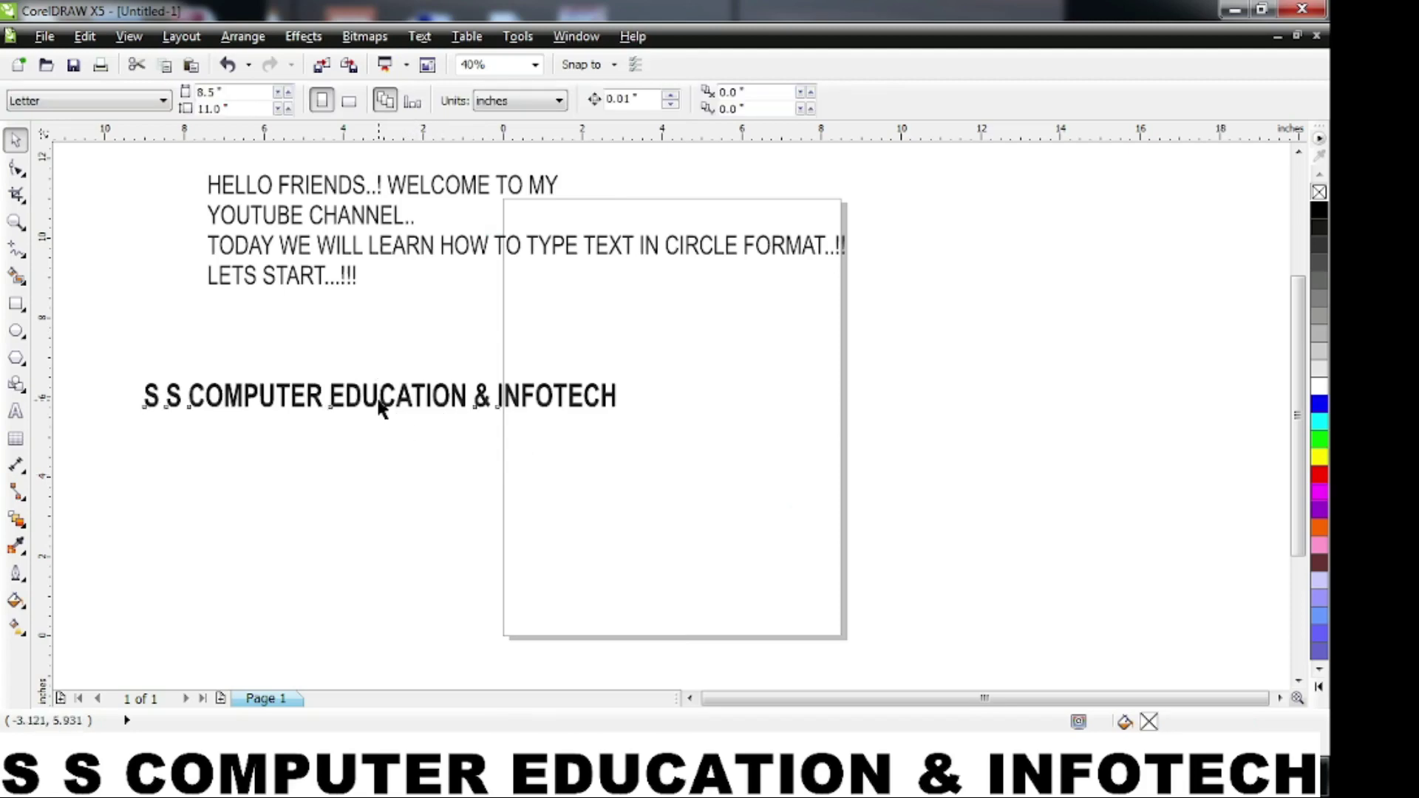
left_click_drag(379, 401, 372, 383)
left_click(380, 439)
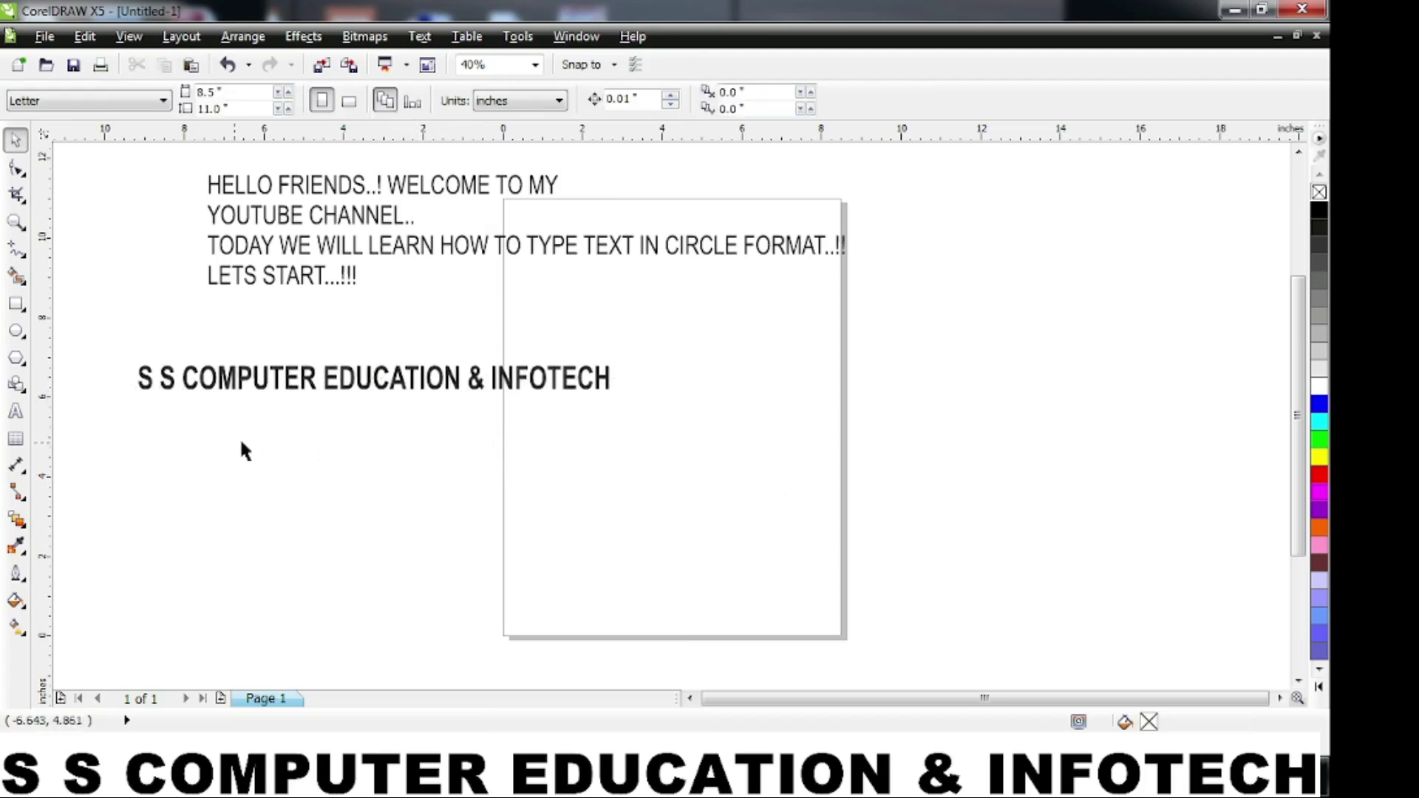
Step: Draw a teardrop basic shape about 4.2 by 6.6 inches and move it fully inside the lower part of the page
left_click(22, 386)
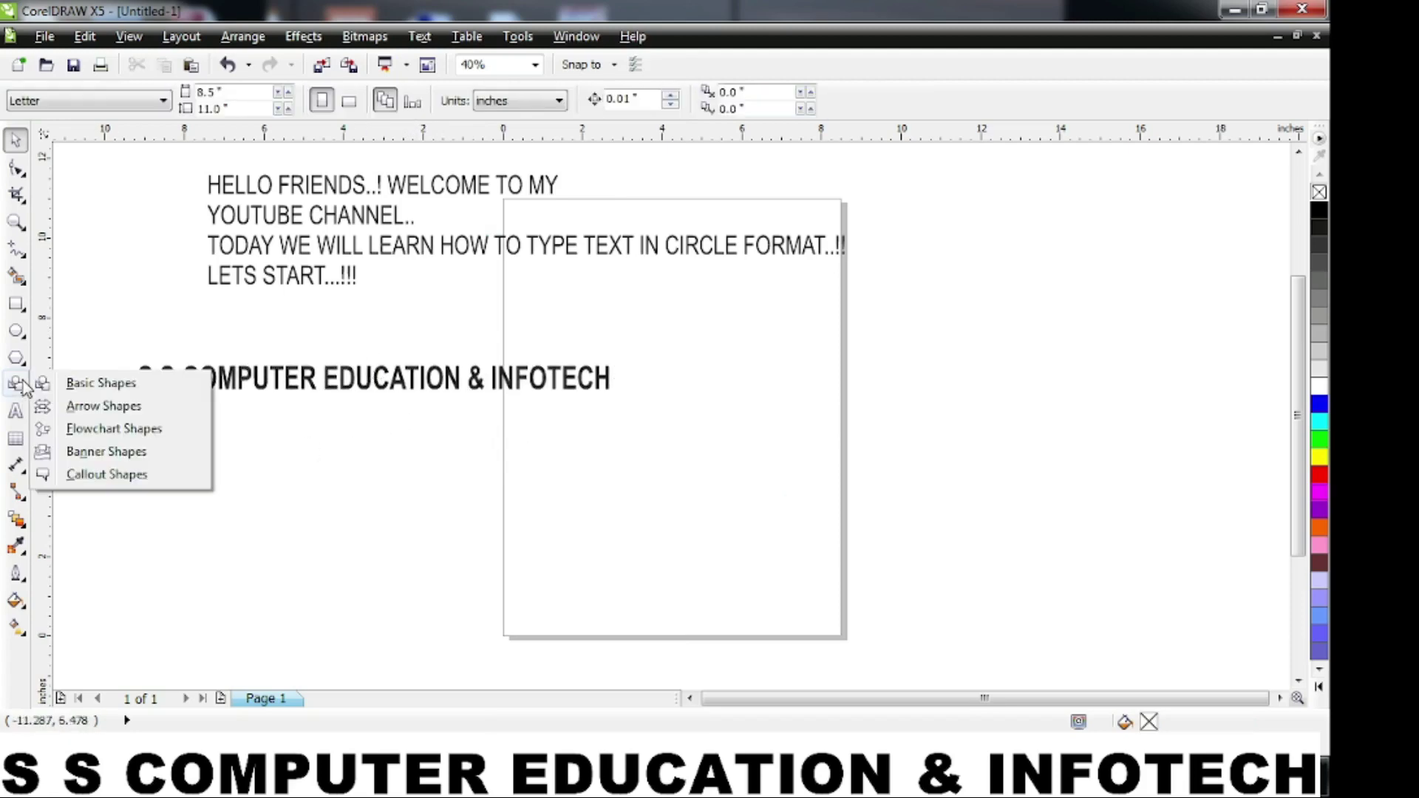
left_click(102, 383)
left_click(488, 101)
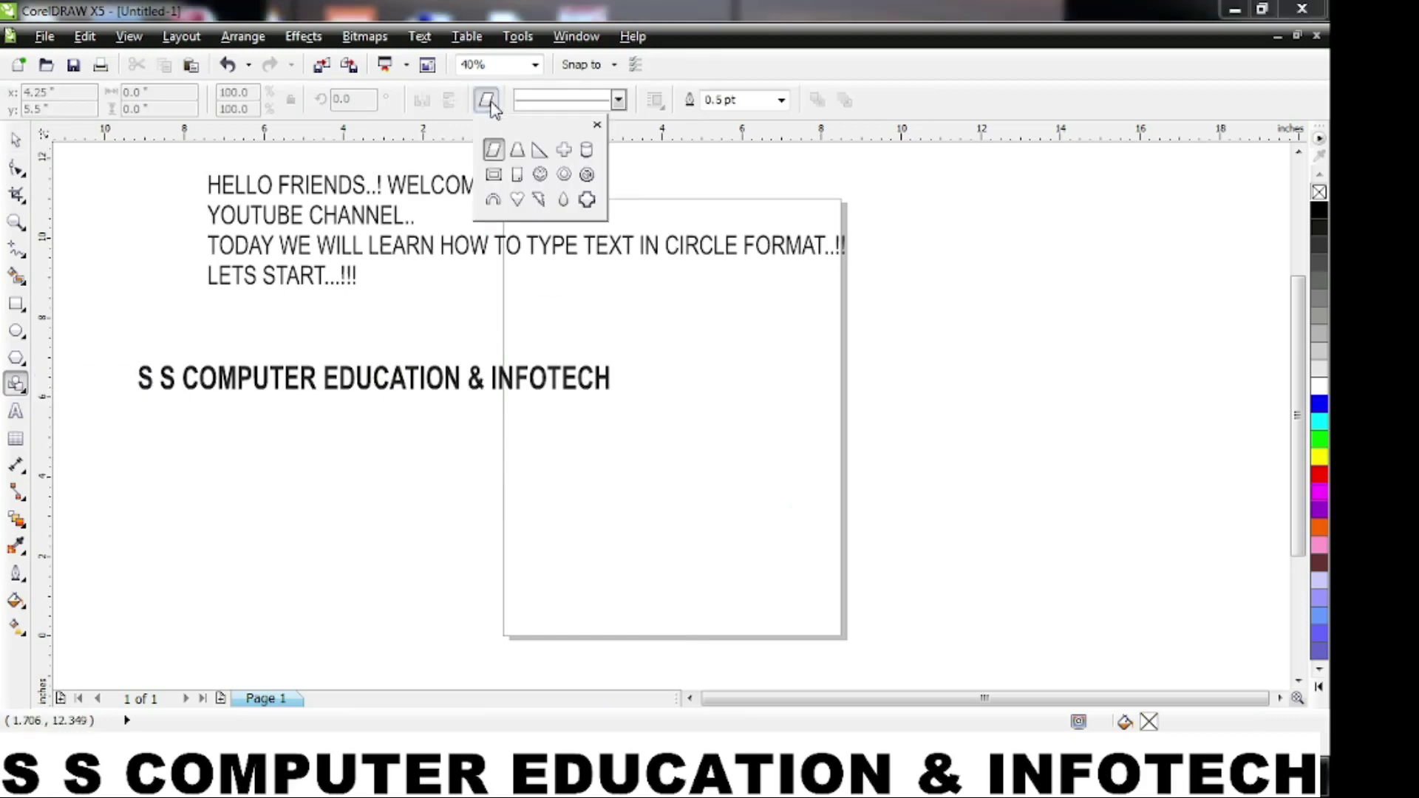
left_click(563, 199)
left_click_drag(677, 391, 846, 659)
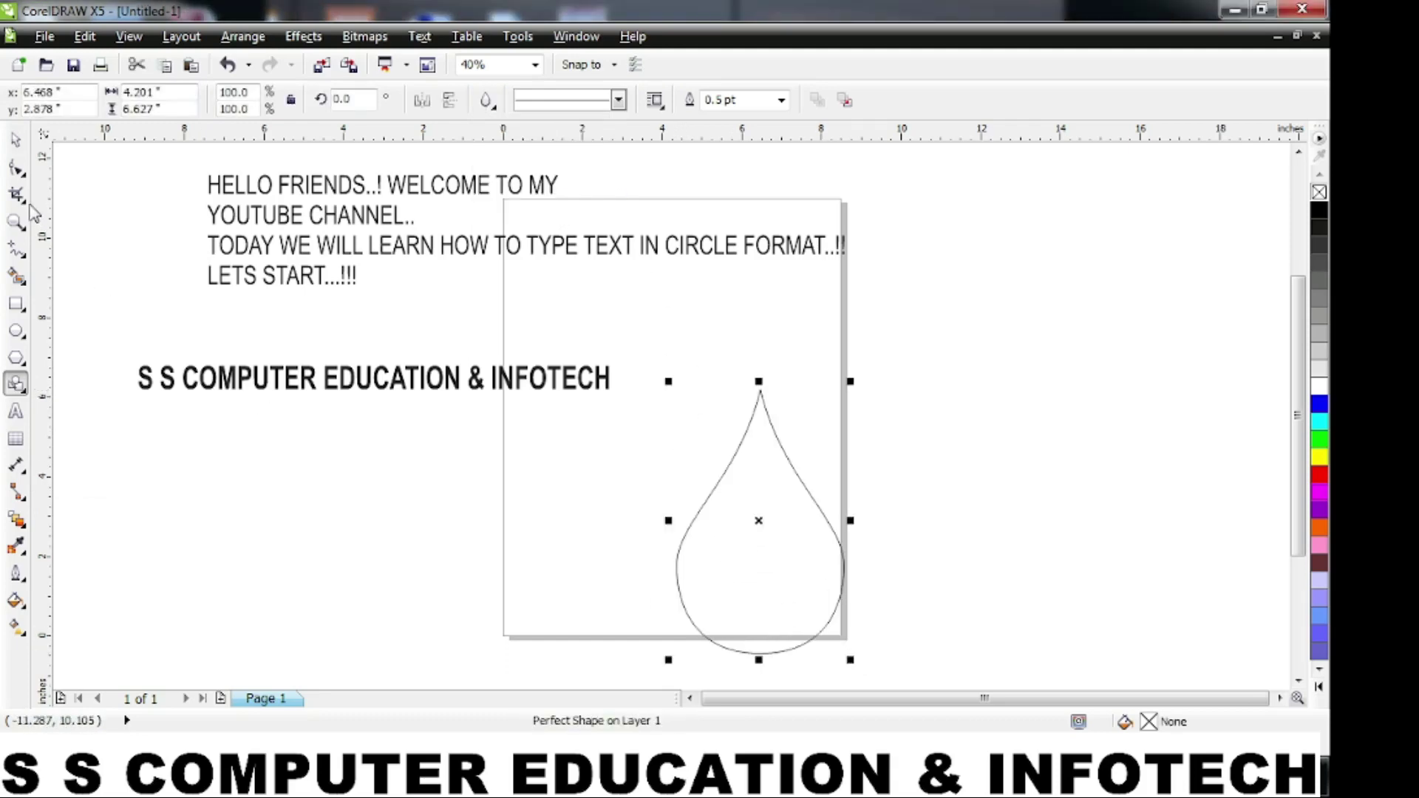
left_click(16, 141)
left_click_drag(742, 583, 716, 539)
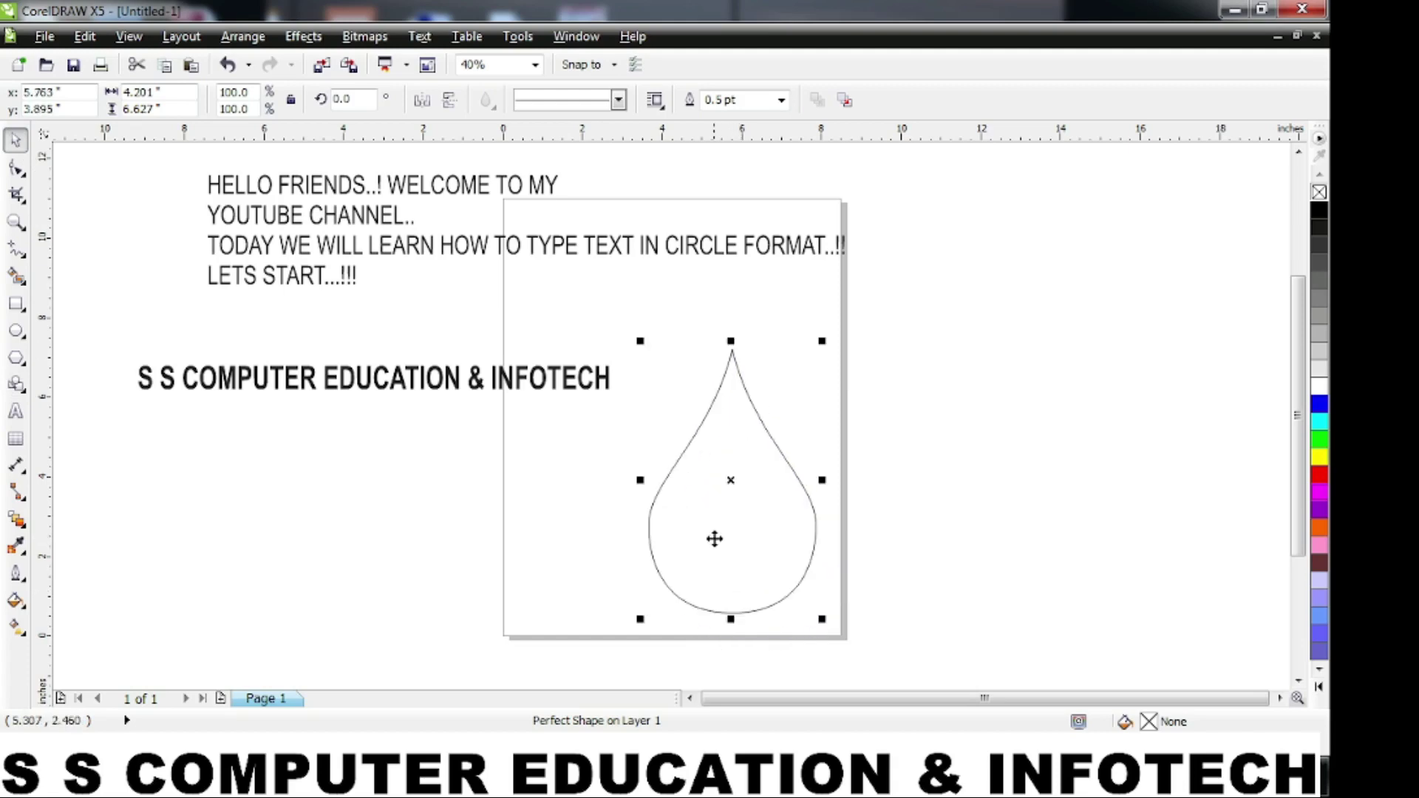
Step: Fit the "S S COMPUTER EDUCATION & INFOTECH" text to the teardrop's outline and select the fitted text
left_click(406, 384)
left_click(419, 37)
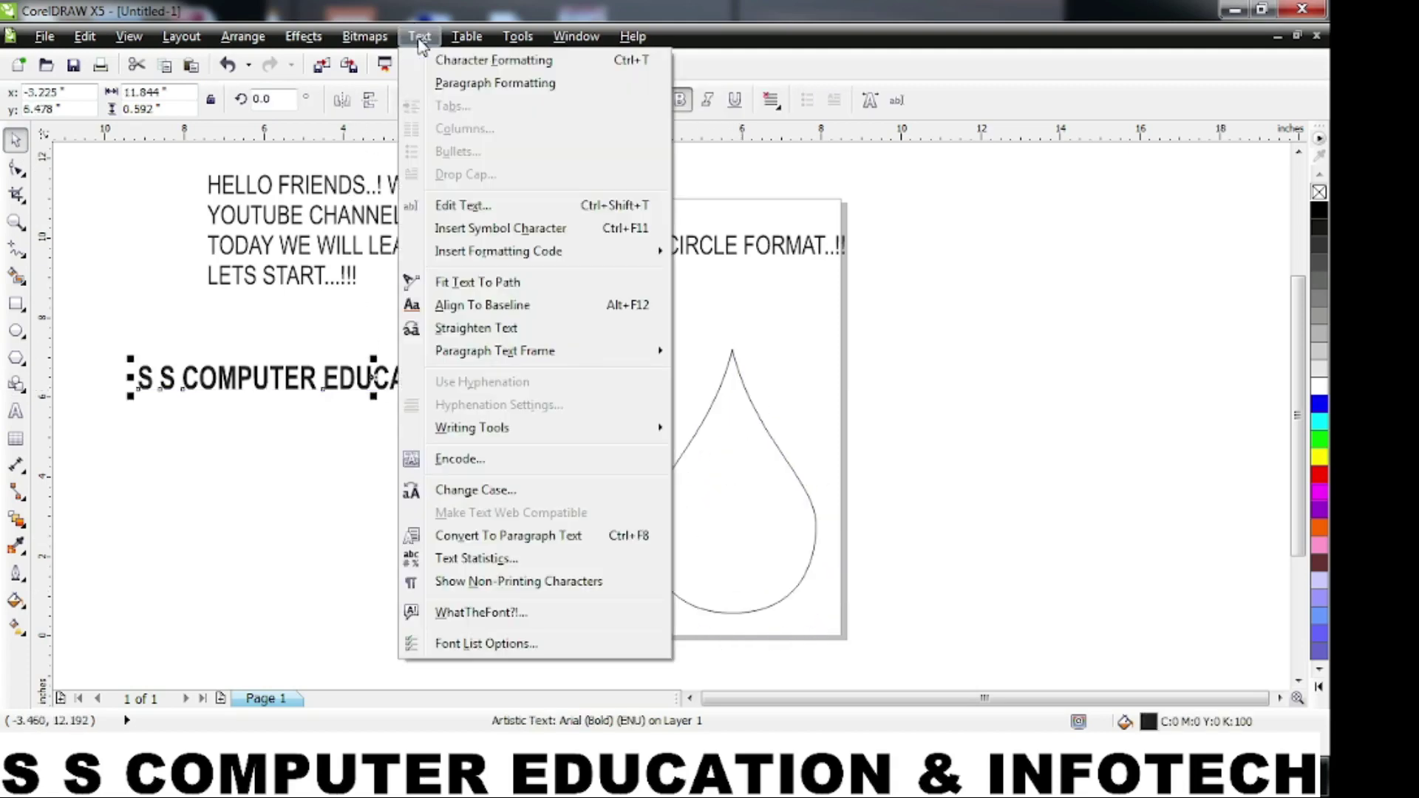
left_click(475, 283)
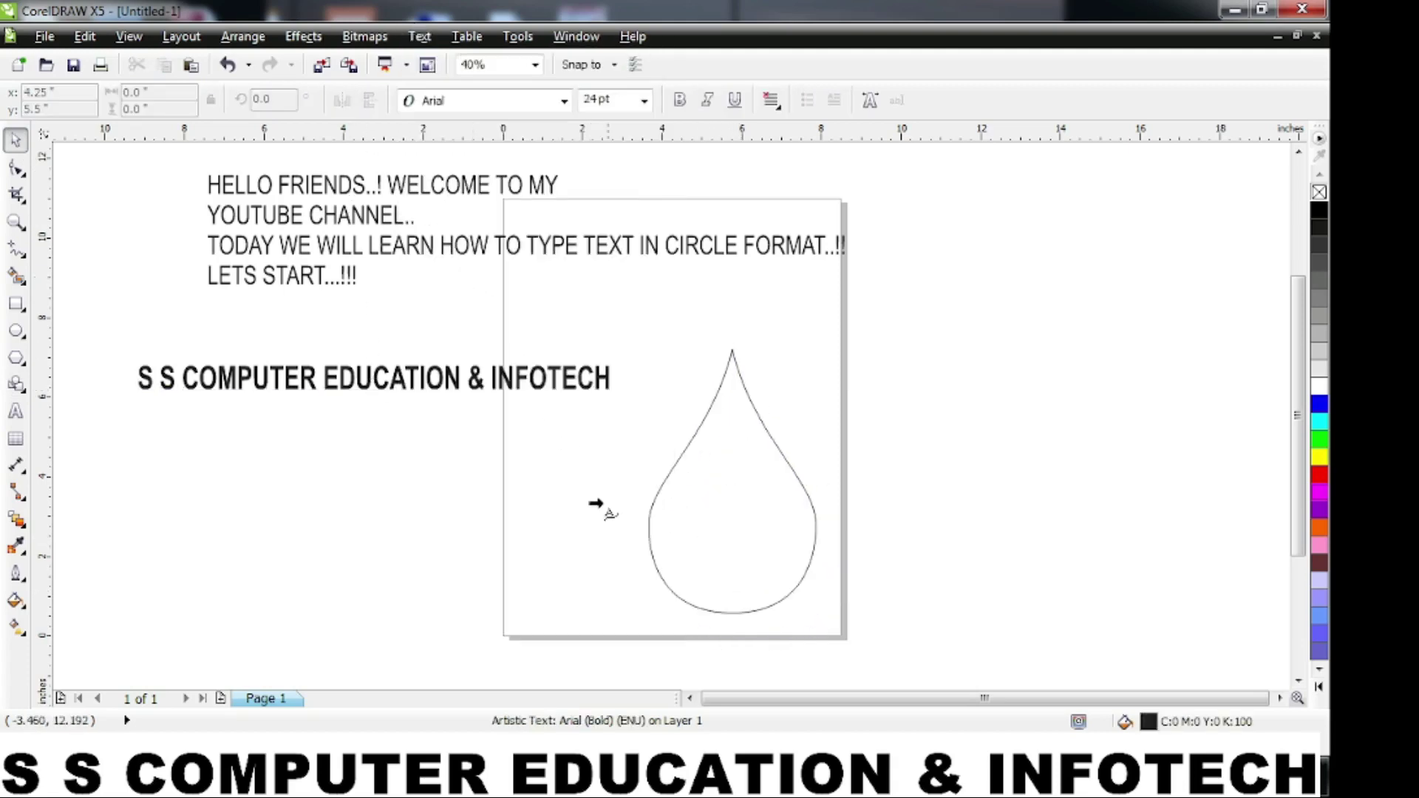
left_click(658, 490)
left_click(538, 545)
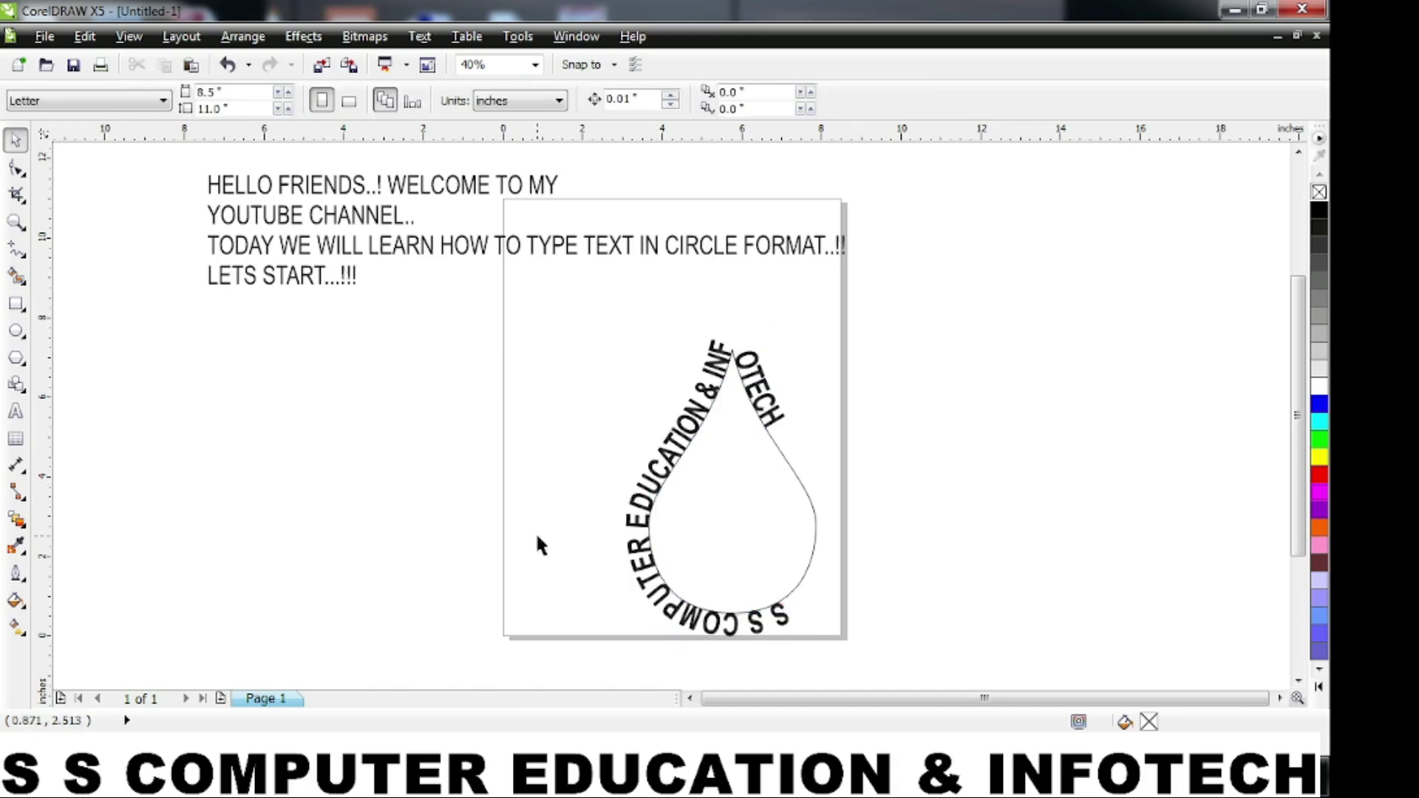
left_click(733, 546)
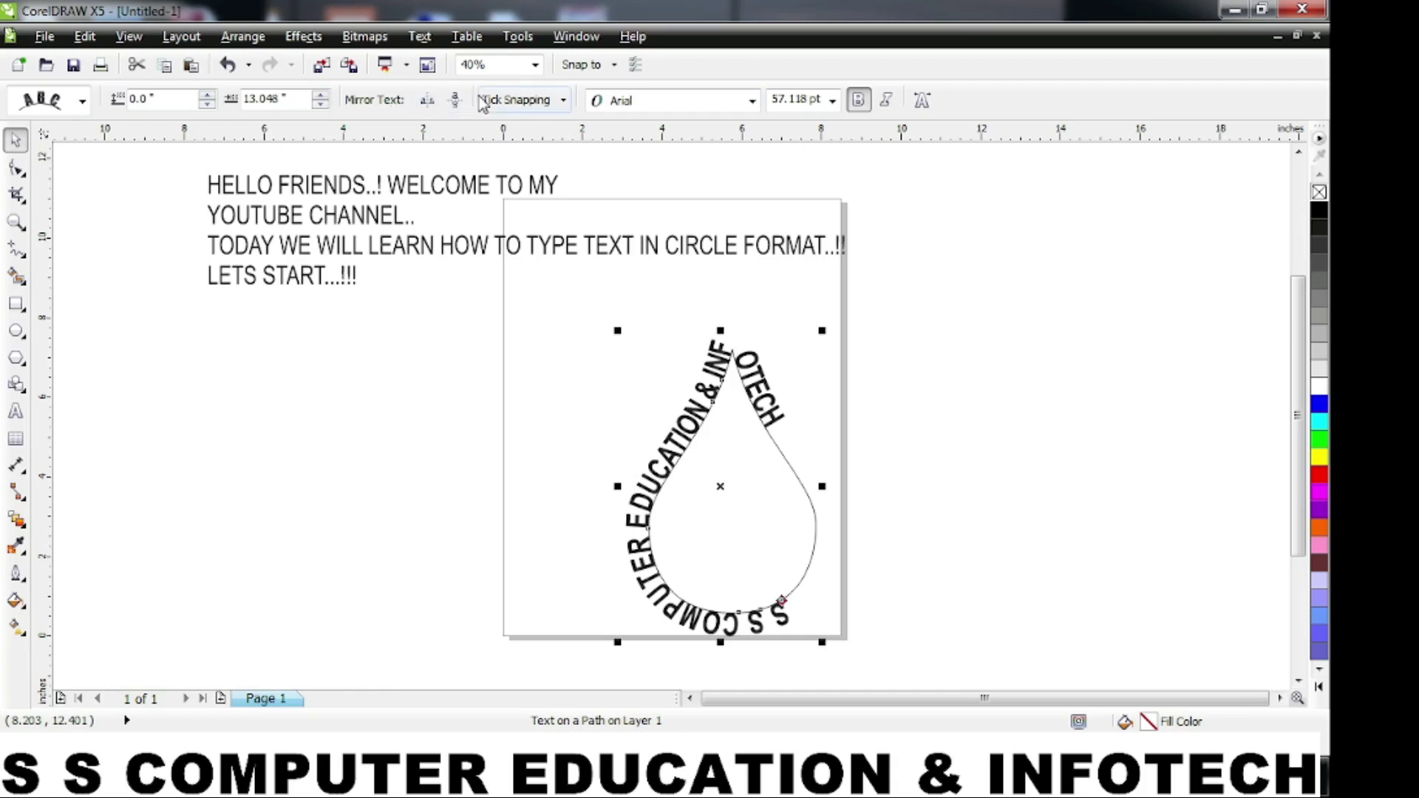
Step: Try the third, second and fifth text orientation presets on the teardrop text and return to the first preset
left_click(83, 101)
left_click(62, 187)
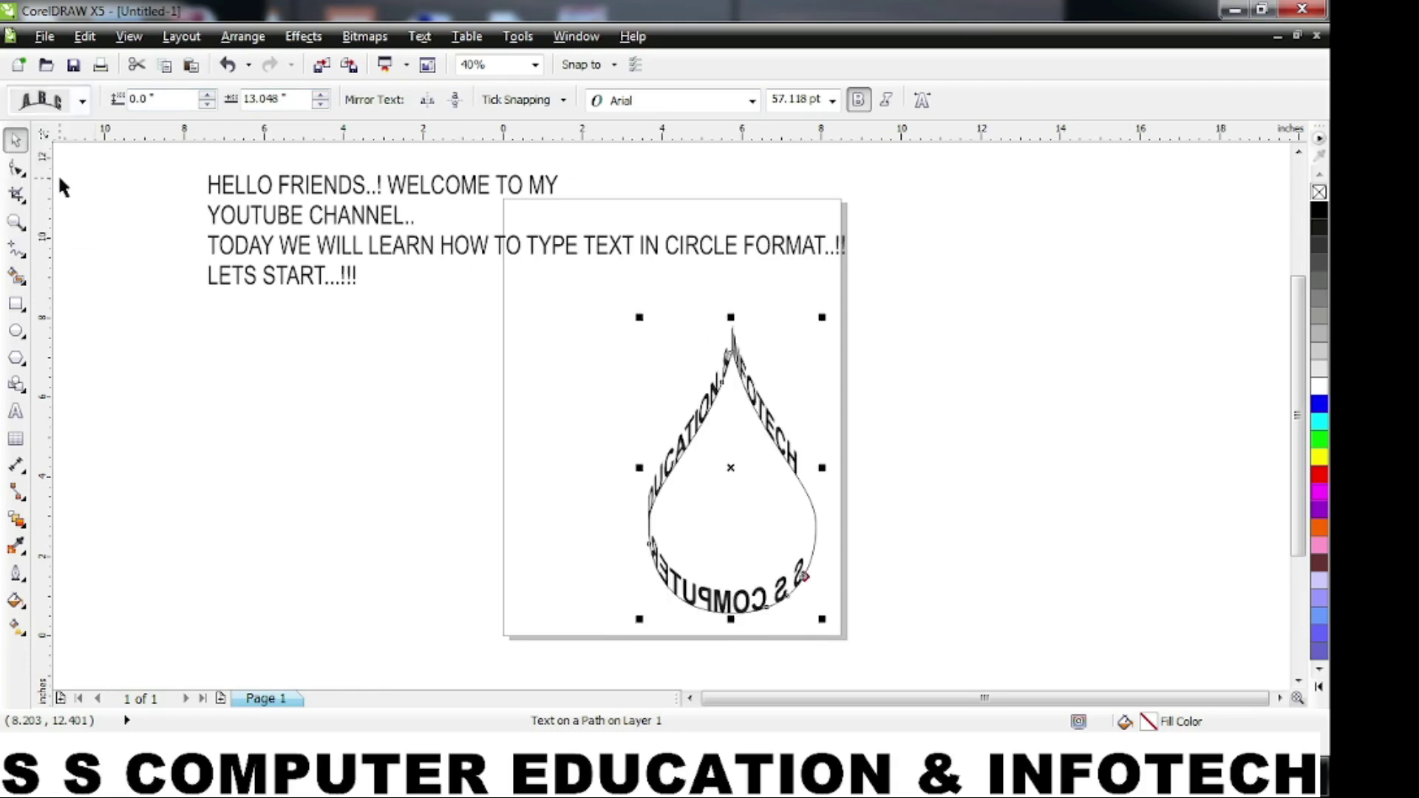
left_click(83, 101)
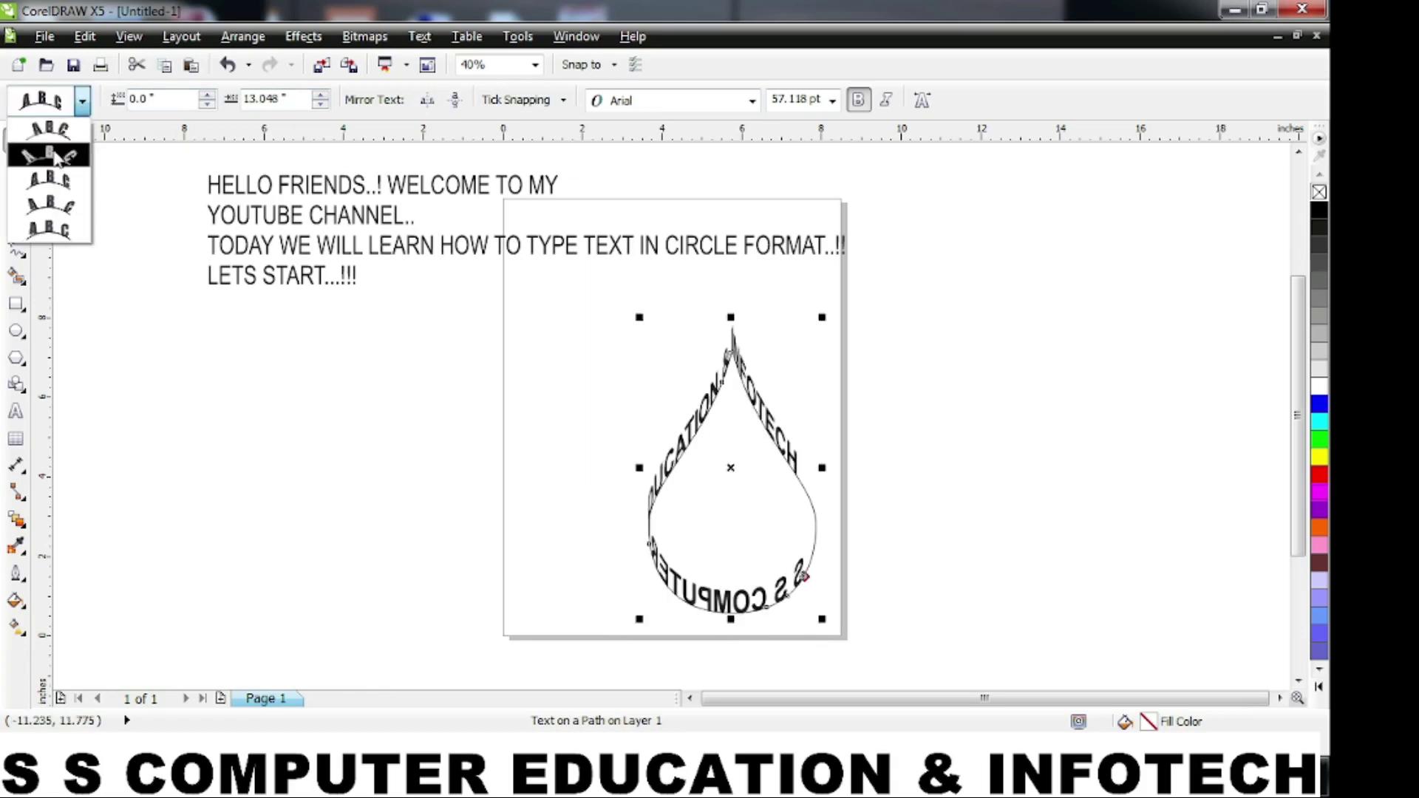
left_click(58, 156)
left_click(83, 102)
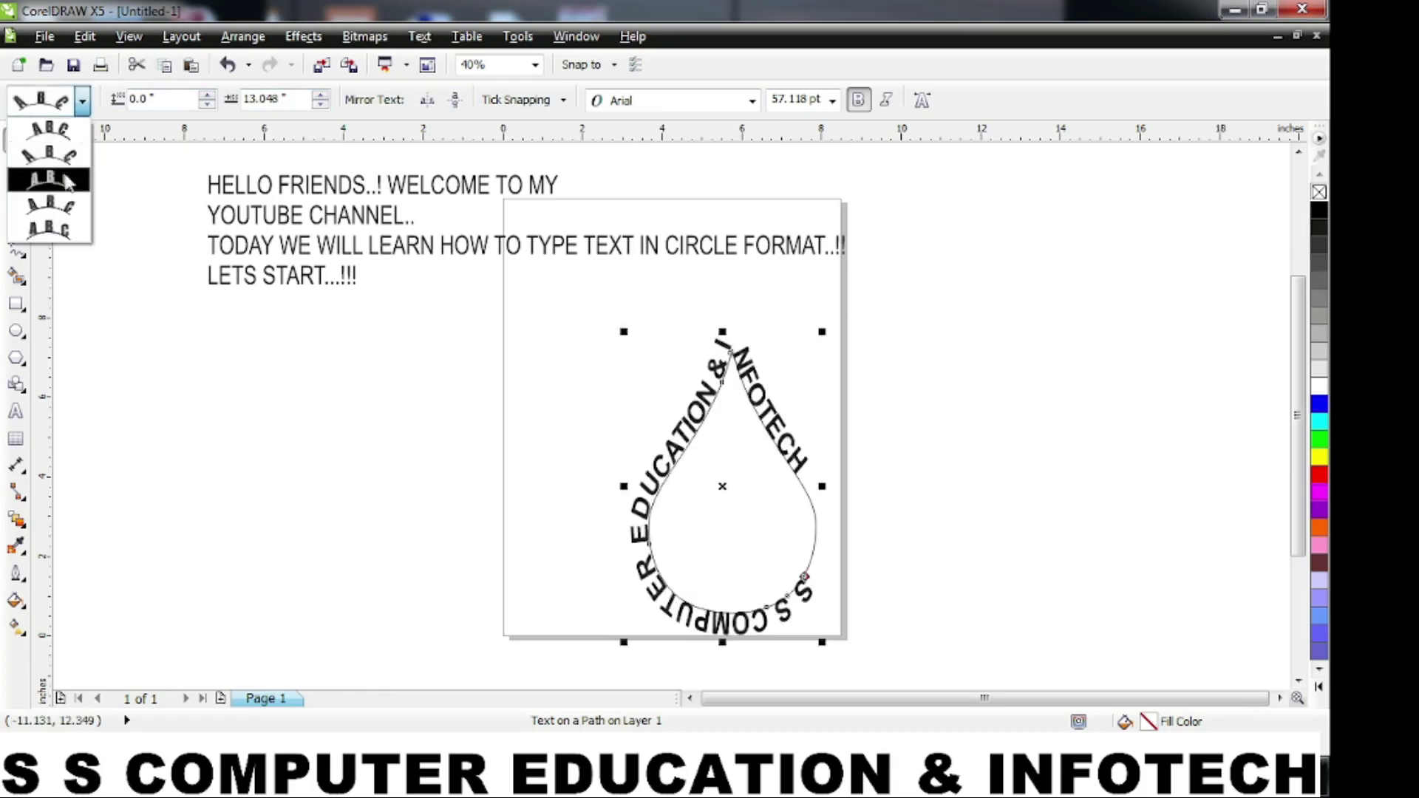
left_click(63, 231)
left_click(75, 111)
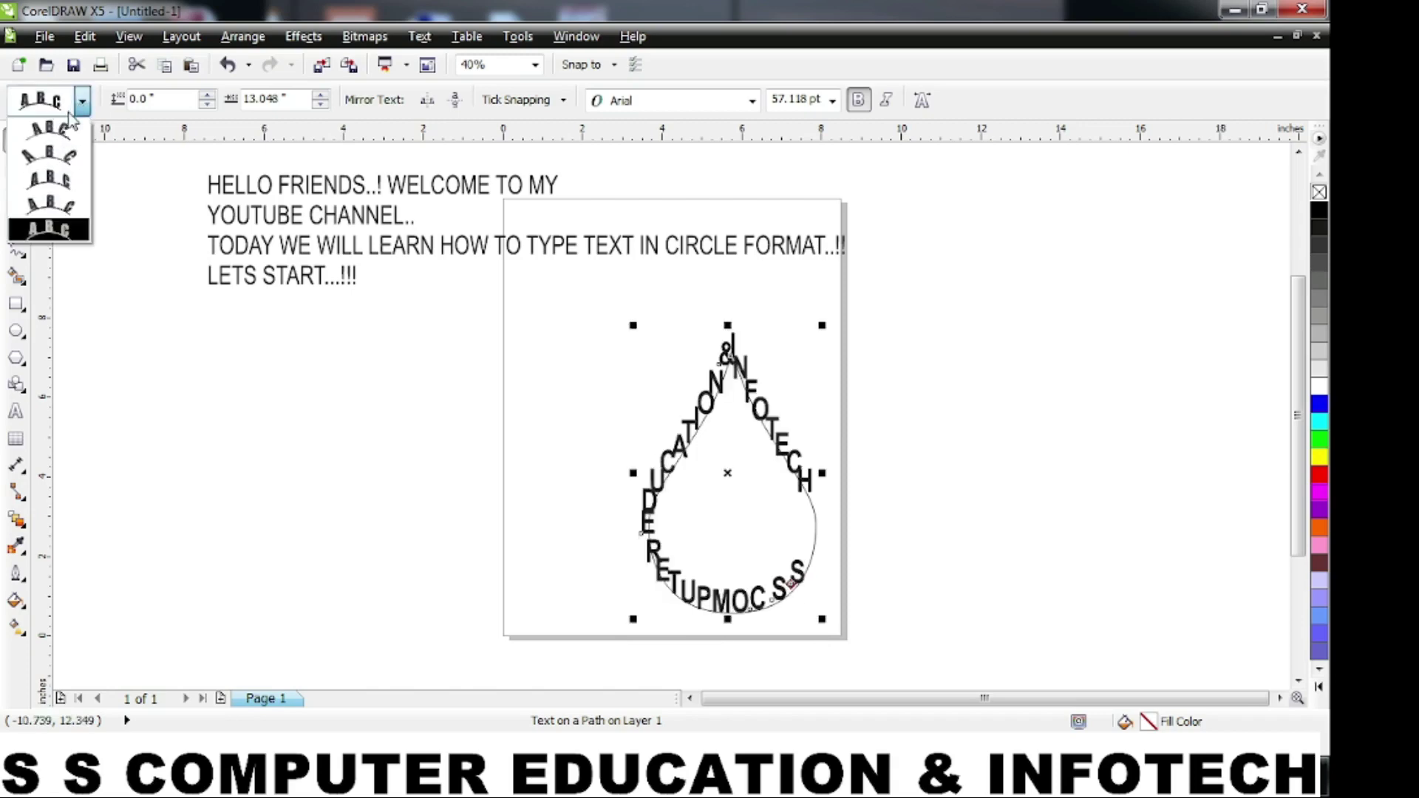
left_click(57, 133)
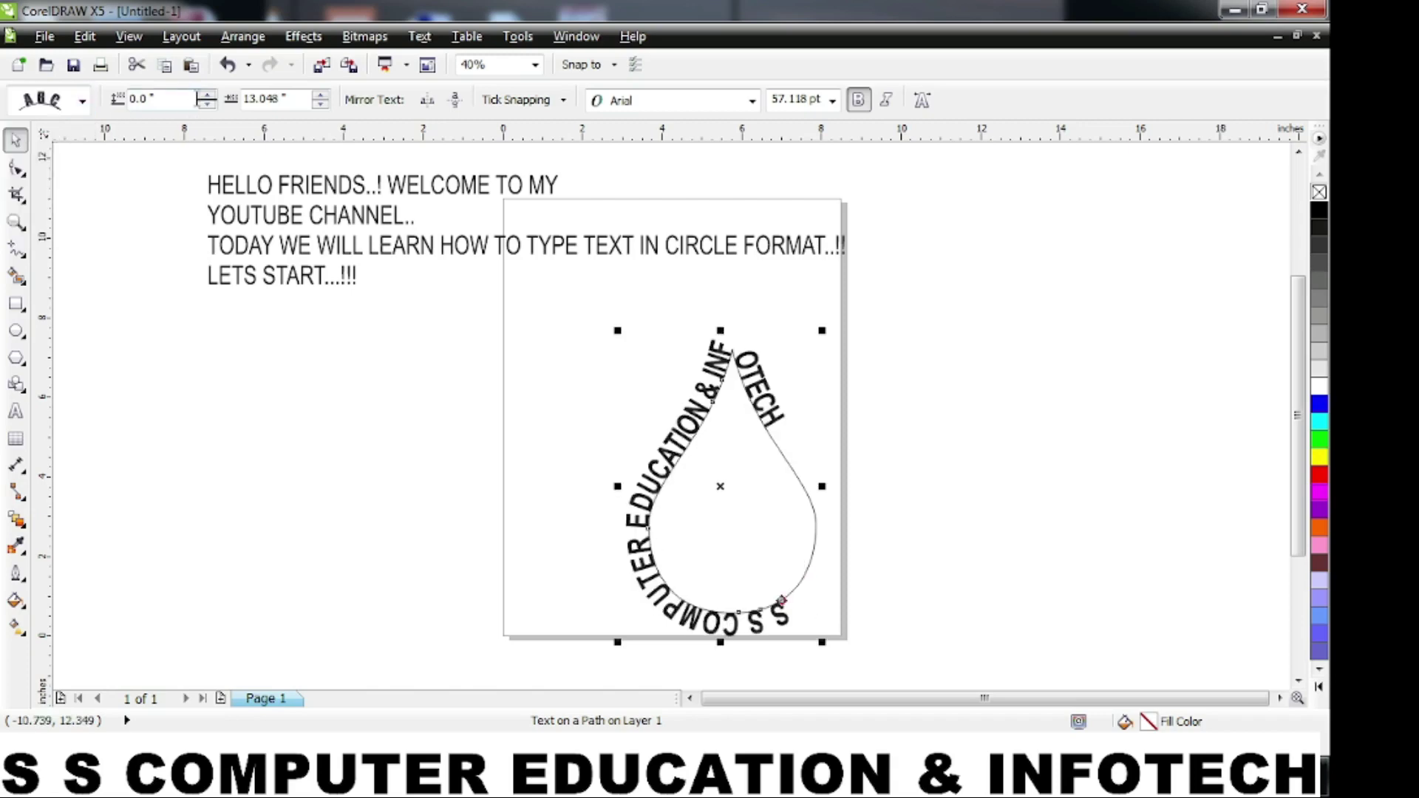
Step: Move the fitted text outward to a distance of 0.25 inches from the teardrop path
left_click(208, 96)
left_click(208, 96)
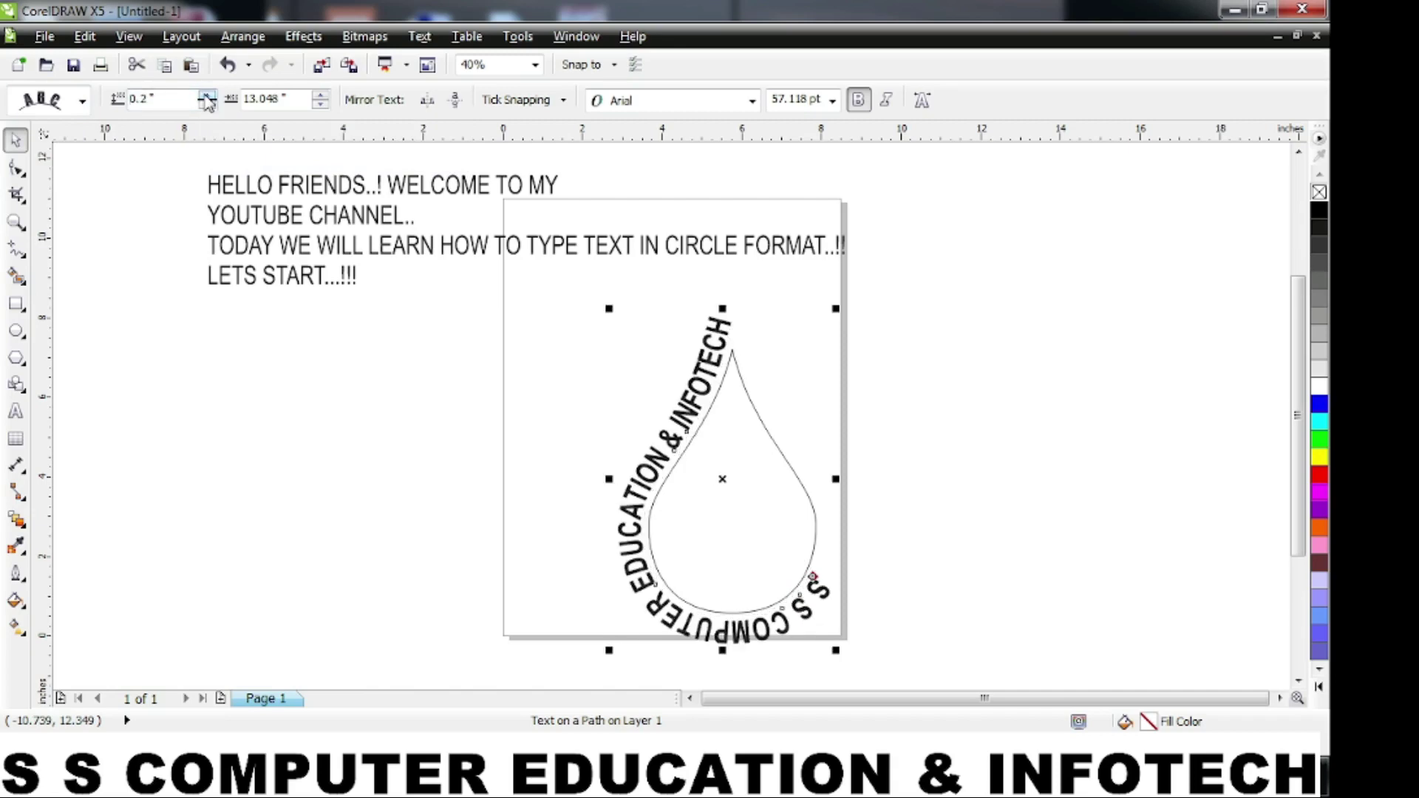
left_click(207, 96)
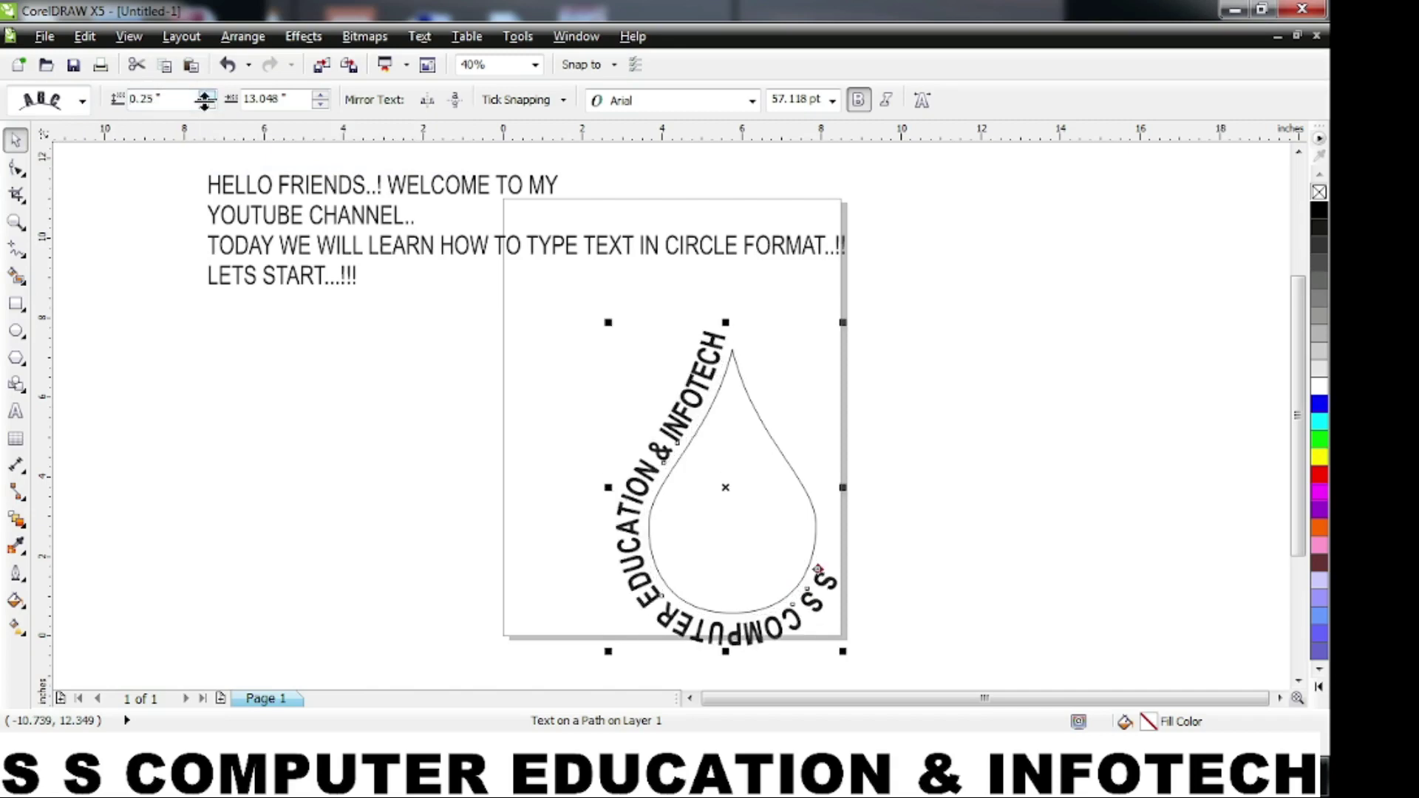
Step: Set the fitted text's distance from the teardrop path to -0.35 inches
left_click(210, 106)
left_click(209, 106)
left_click(209, 105)
left_click(210, 106)
left_click(209, 105)
left_click(209, 106)
left_click(209, 106)
left_click(209, 106)
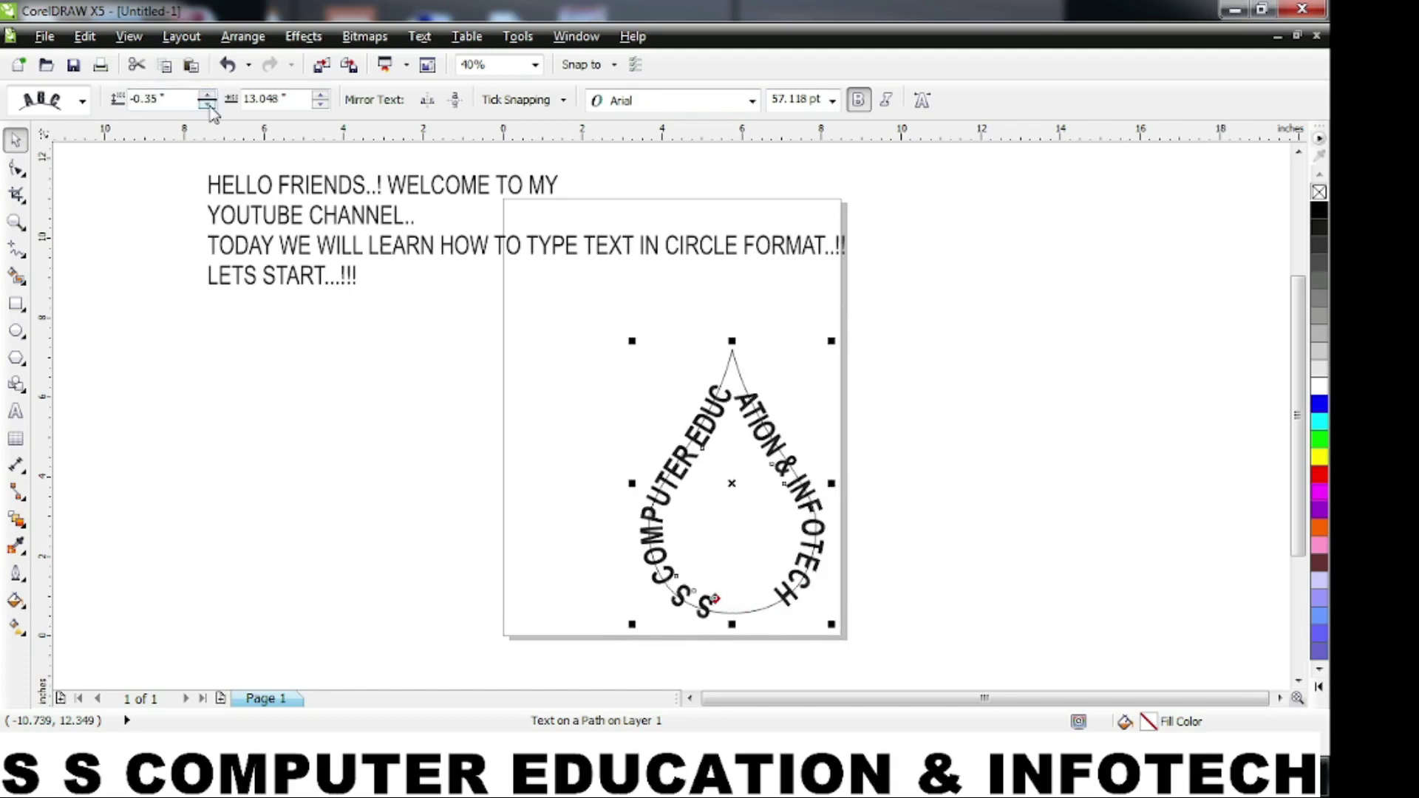
Step: Select the text fitted to the teardrop and break it apart from its path
left_click(307, 408)
left_click_drag(574, 300, 899, 662)
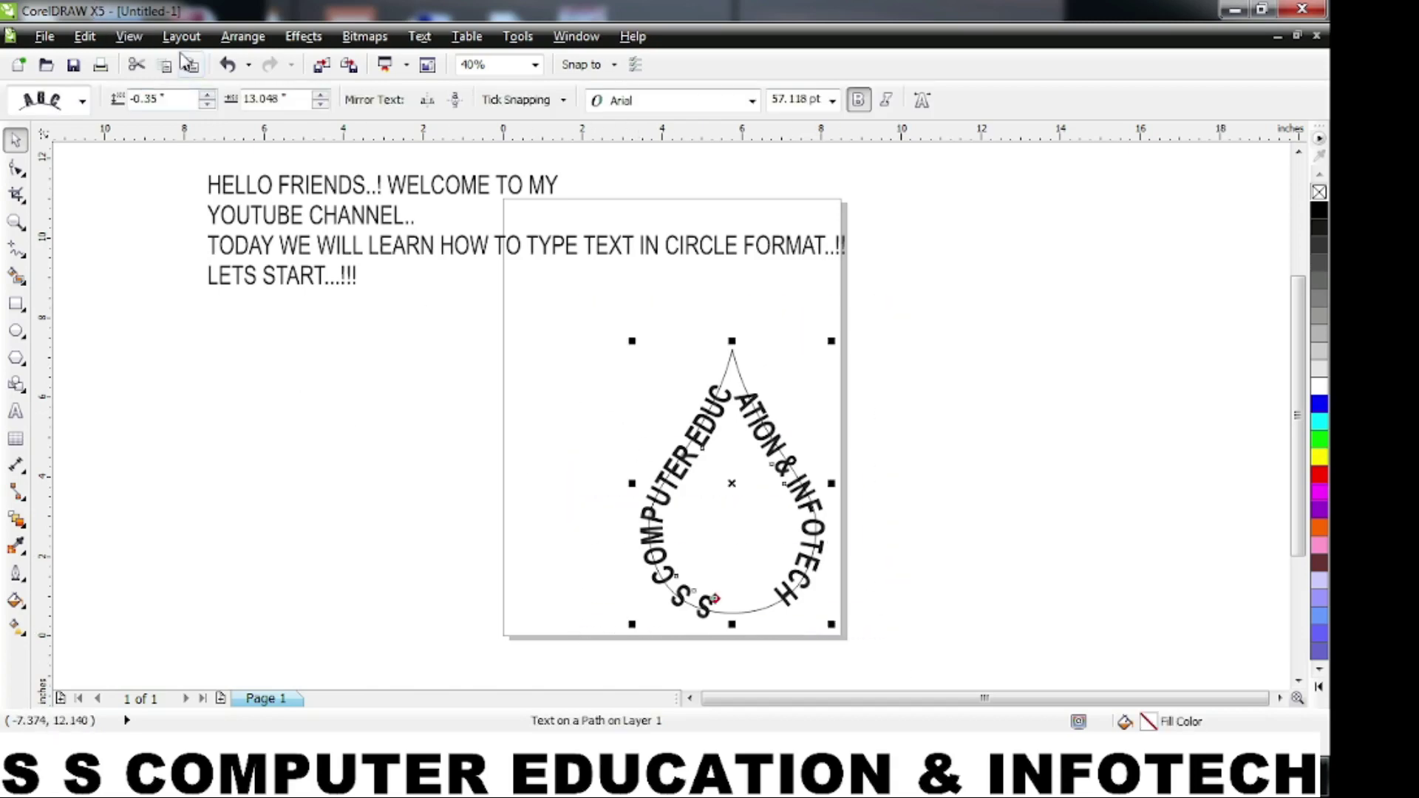
left_click(231, 38)
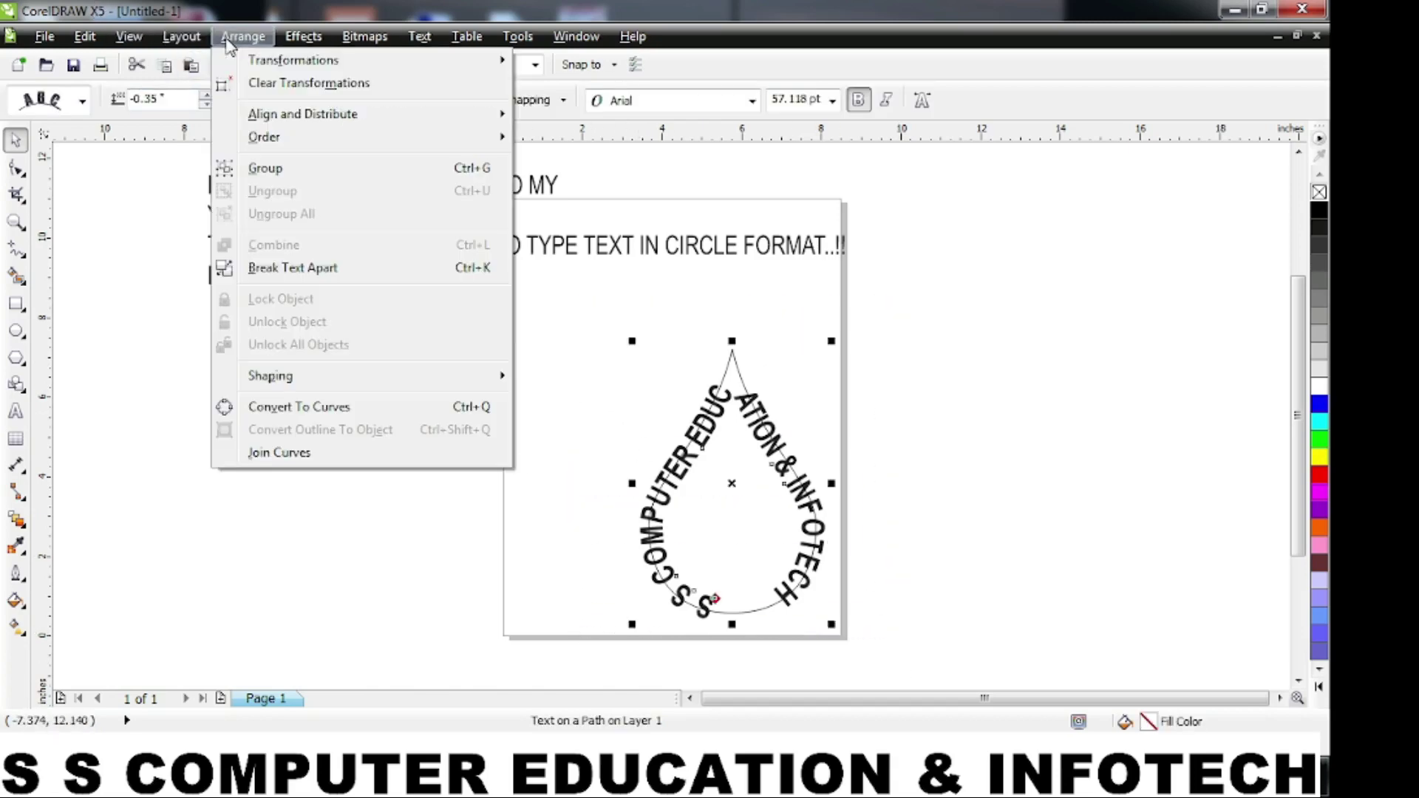
left_click(285, 268)
Step: Delete the teardrop outline beneath the curved text
left_click(628, 408)
left_click(733, 361)
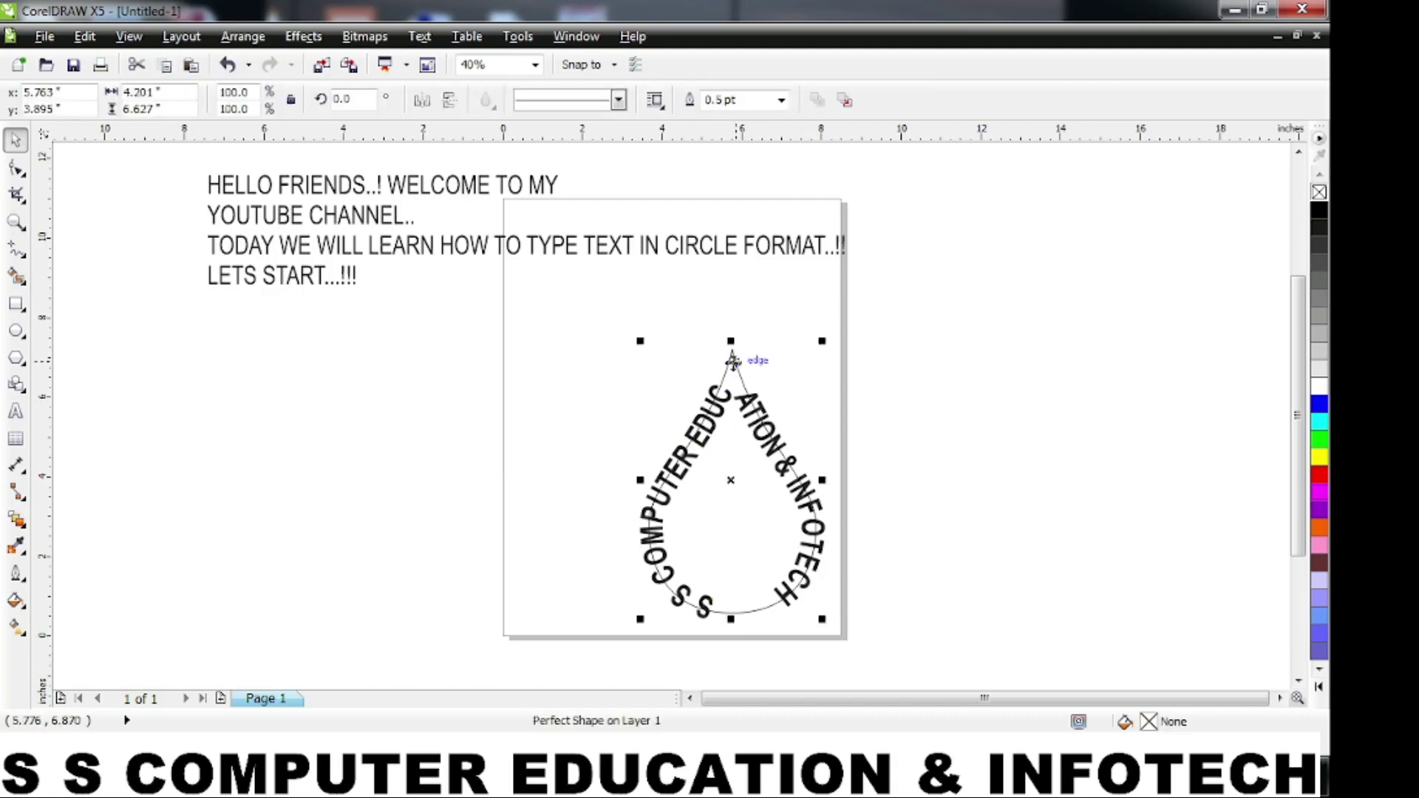
key("Delete")
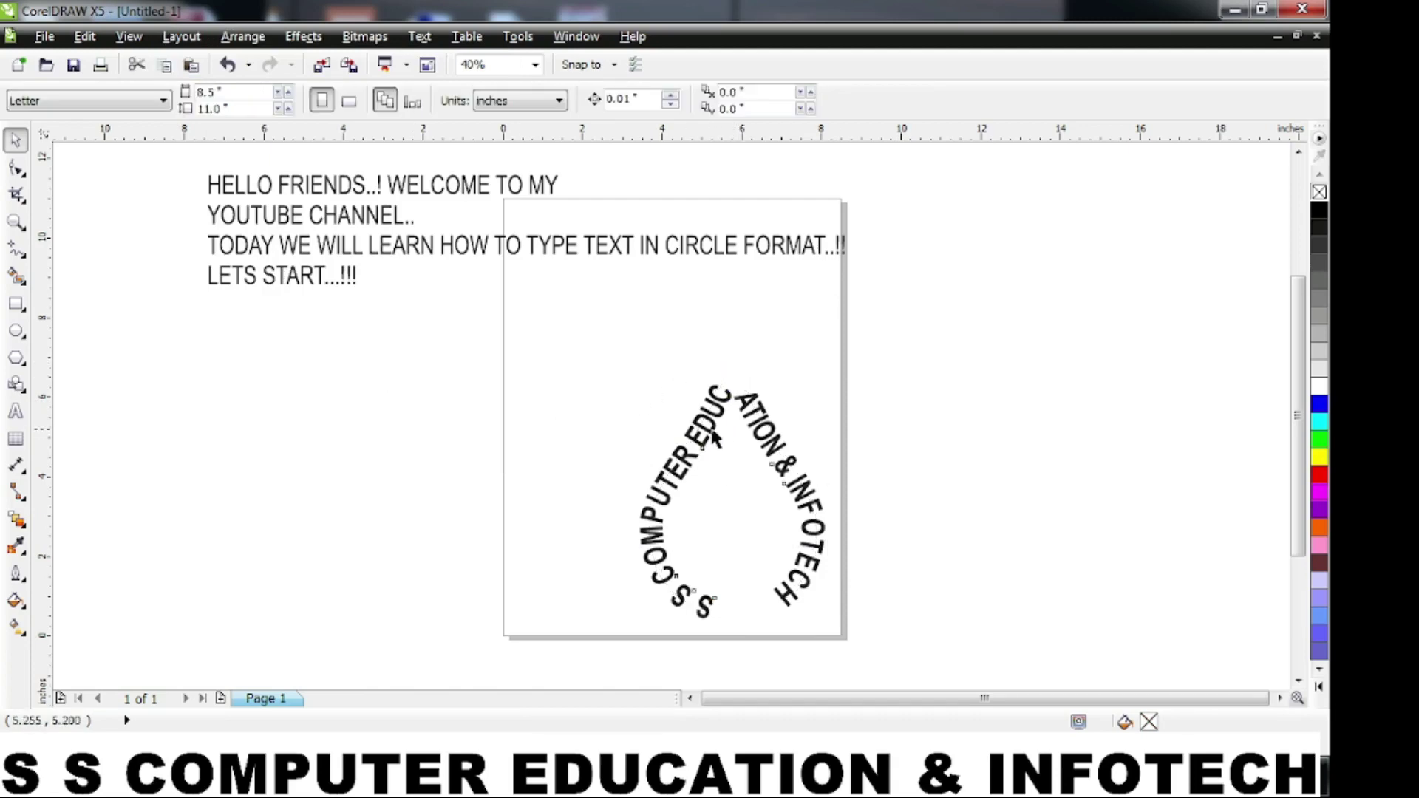
Step: Move the teardrop-shaped text toward the page's middle and stretch it to about 7 inches high
left_click(712, 429)
key("Delete")
key("ctrl+z")
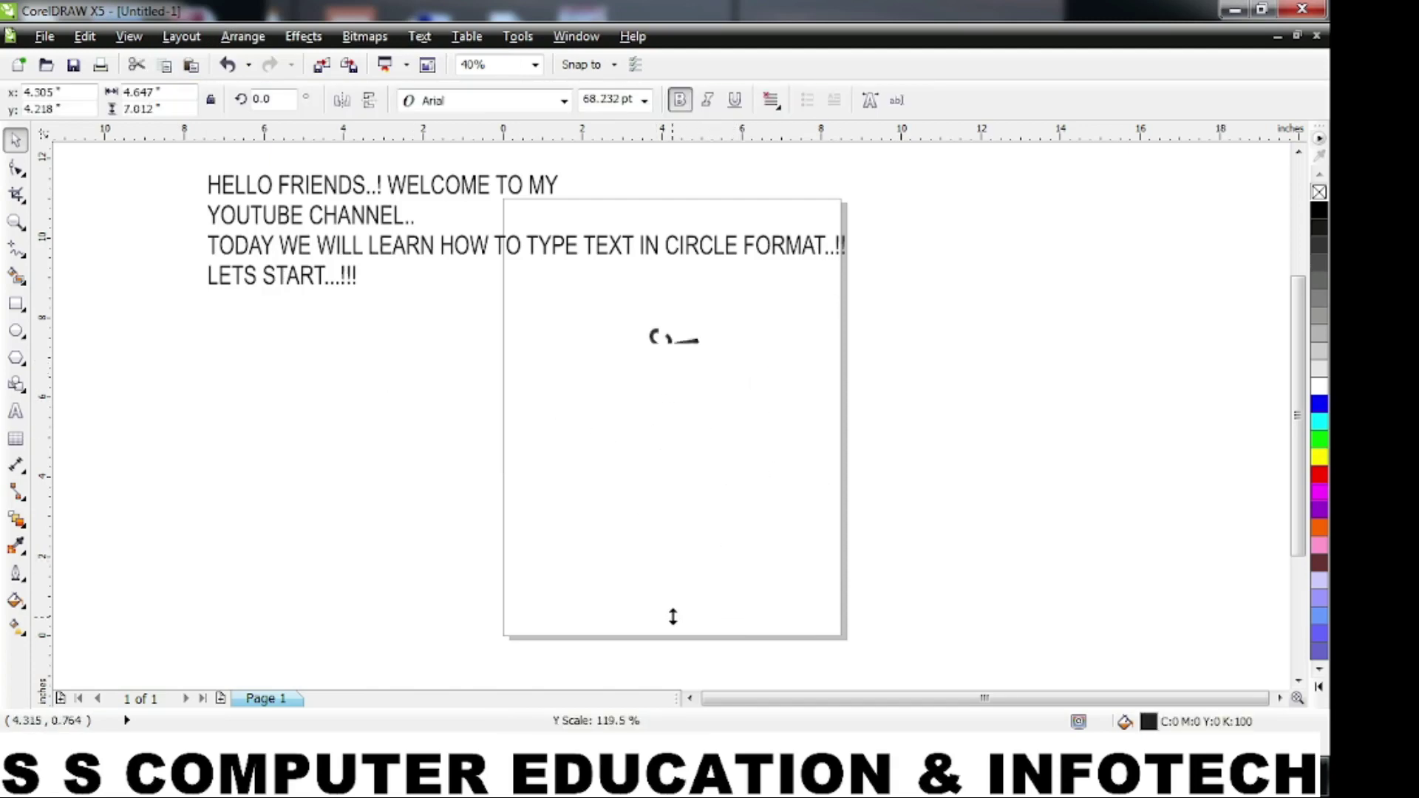
left_click(846, 609)
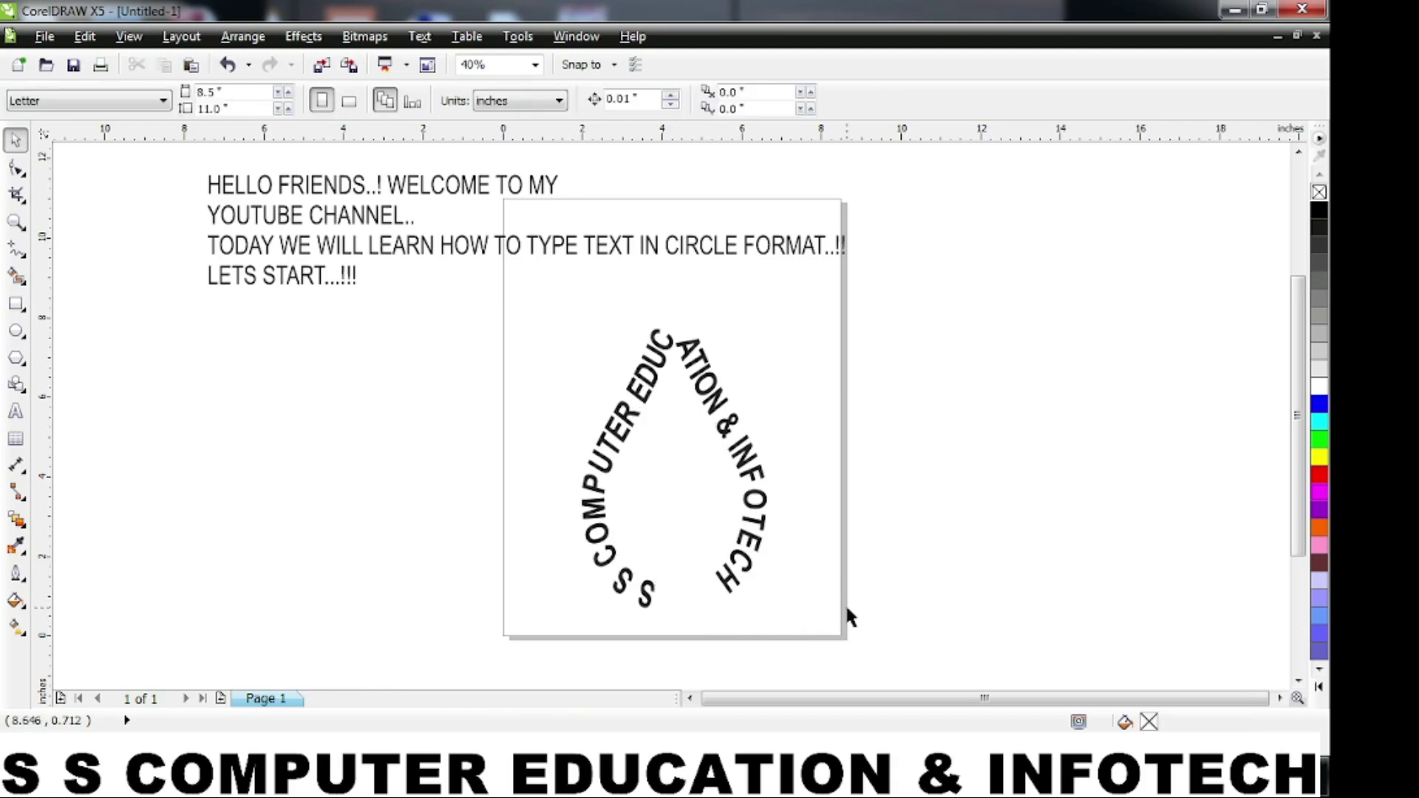
Step: Add the artistic text "THANK YOU WATCHING..!!!" in the empty area beside the page, below the greeting text
left_click(15, 411)
left_click(204, 539)
type("THI")
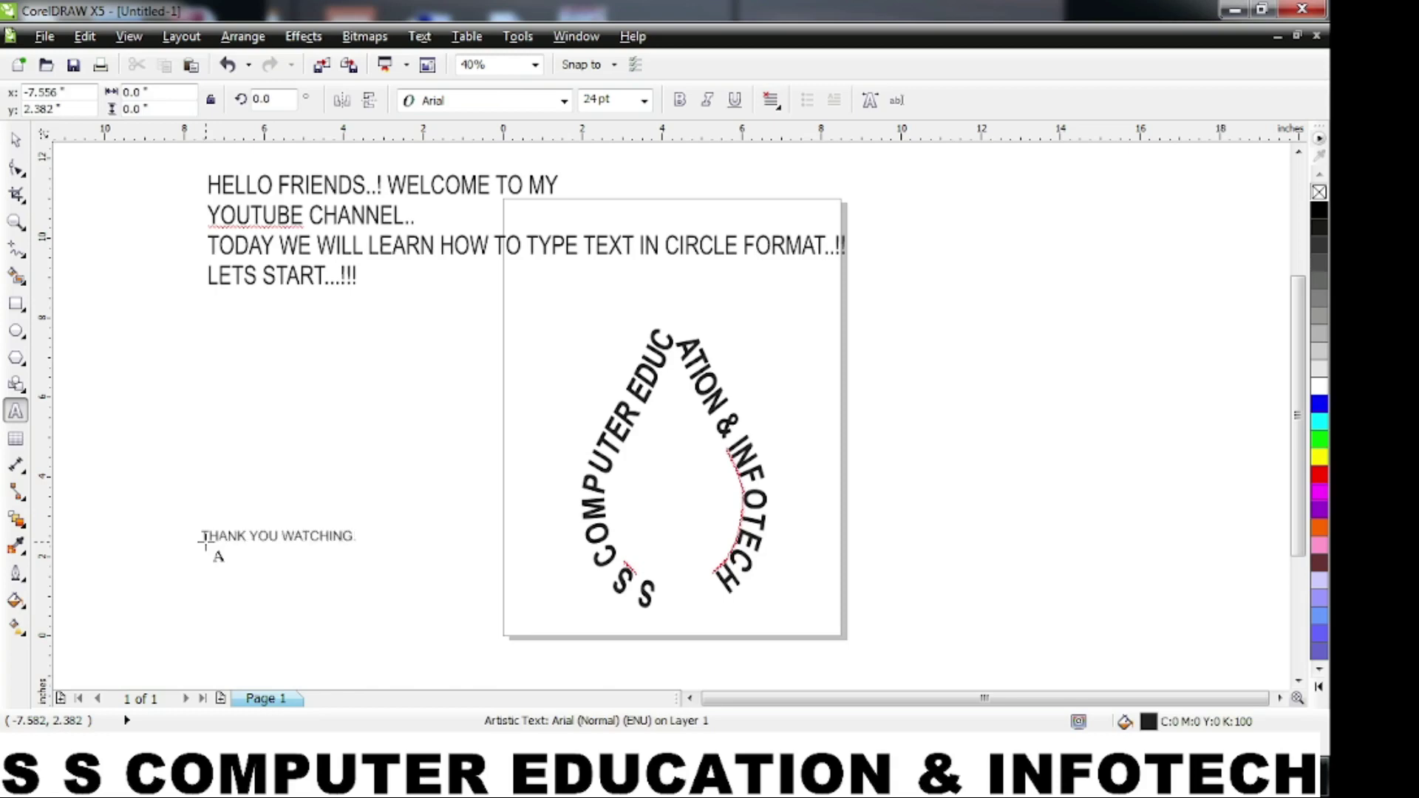
left_click(412, 550)
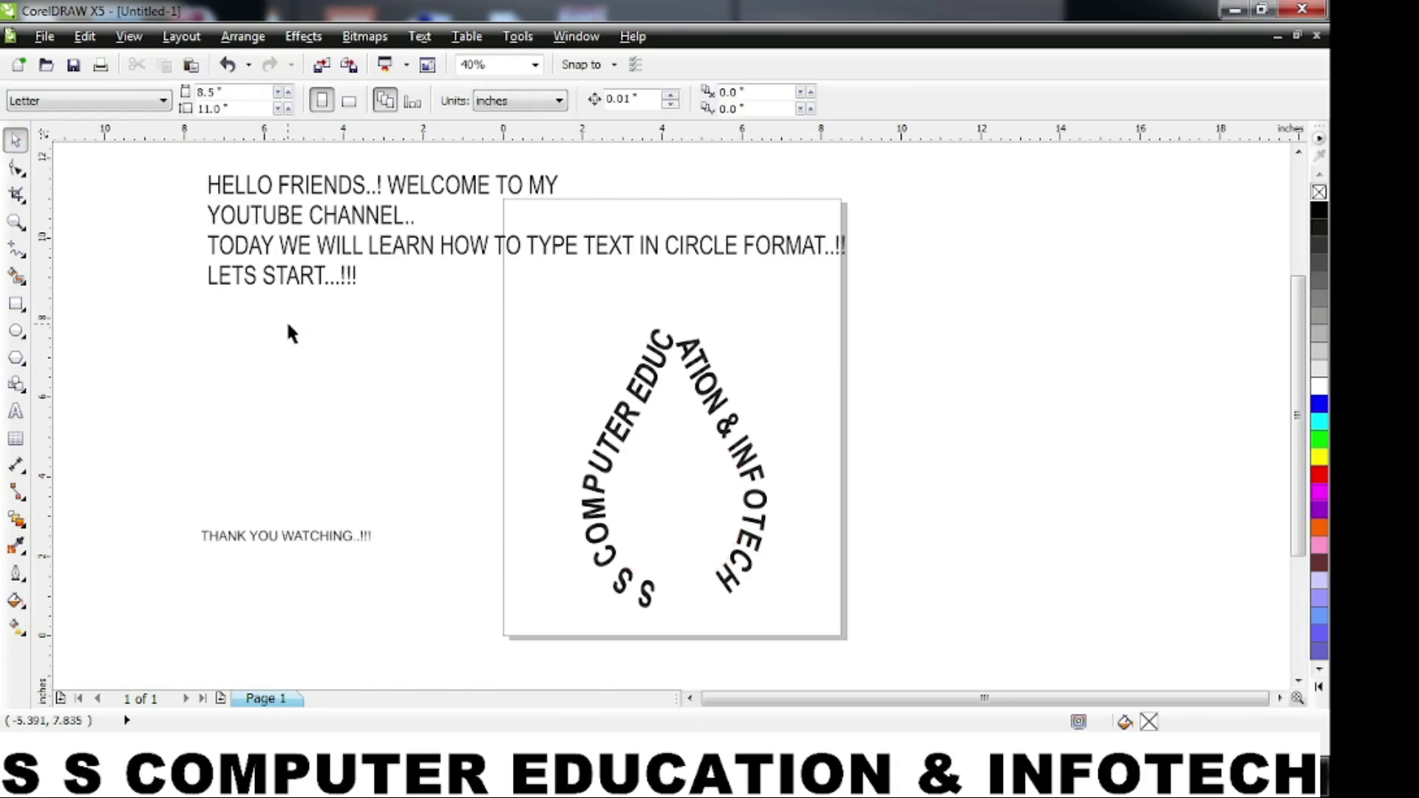